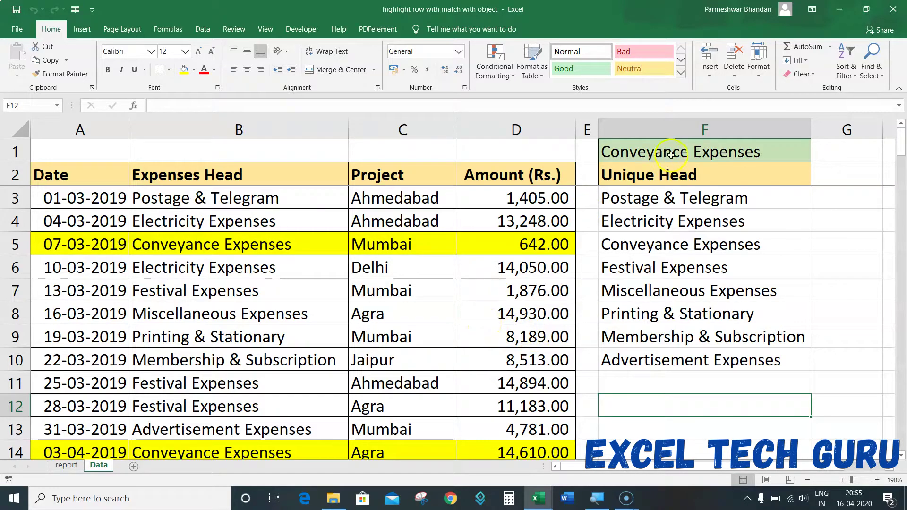
Step: Inspect F1's Conveyance Expenses value and its yellow-highlighted row 5 in the table
click(627, 152)
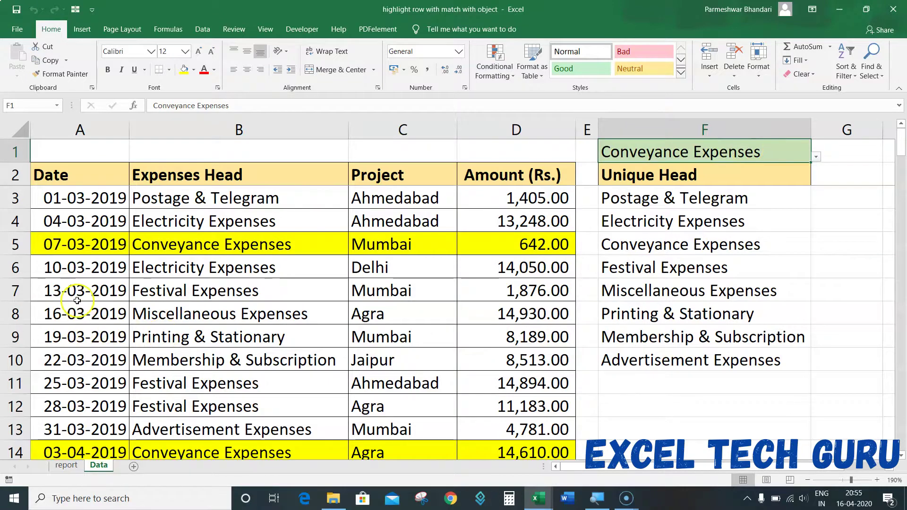
click(56, 248)
drag(56, 247, 451, 246)
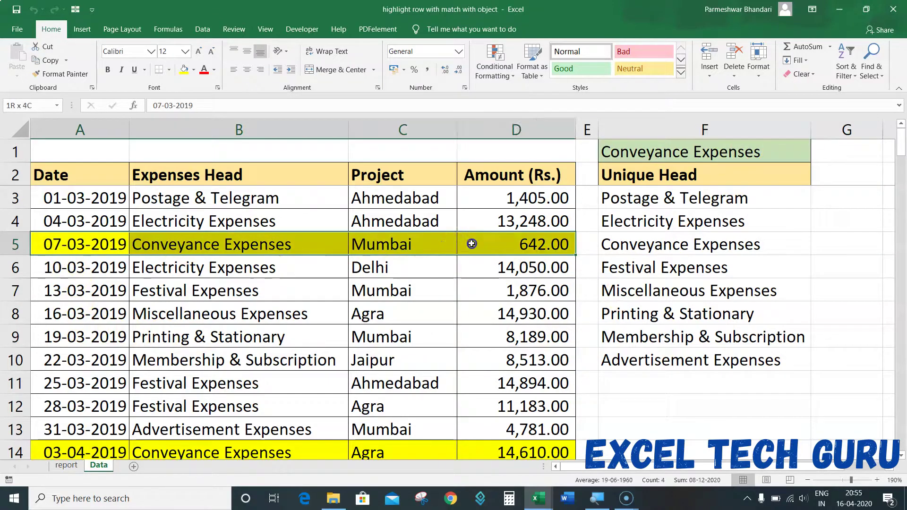
click(239, 316)
Step: Pick Festival Expenses from F1's dropdown and close the conditional formatting rules
click(765, 148)
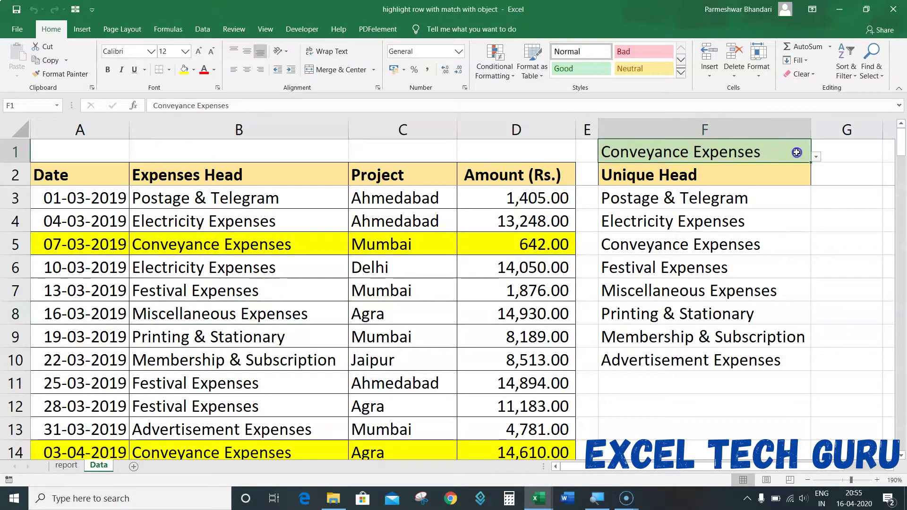
click(815, 155)
click(634, 217)
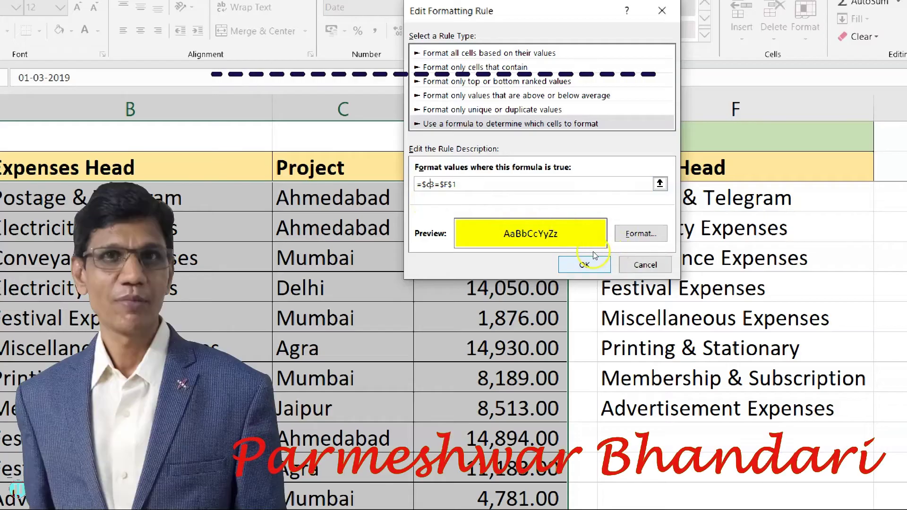
click(588, 264)
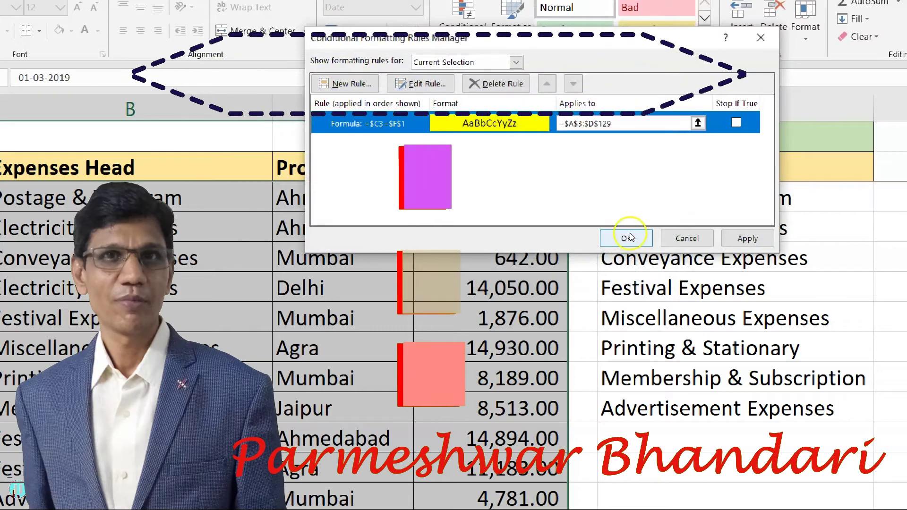
Step: Close the rules manager, move to the Mumbai cell C7, and show F1's city list
click(629, 237)
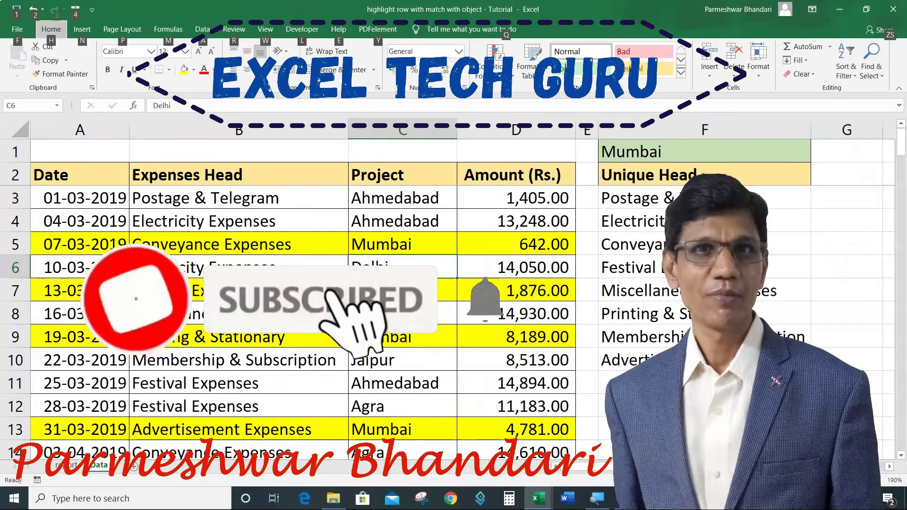
key(Escape)
key(Down)
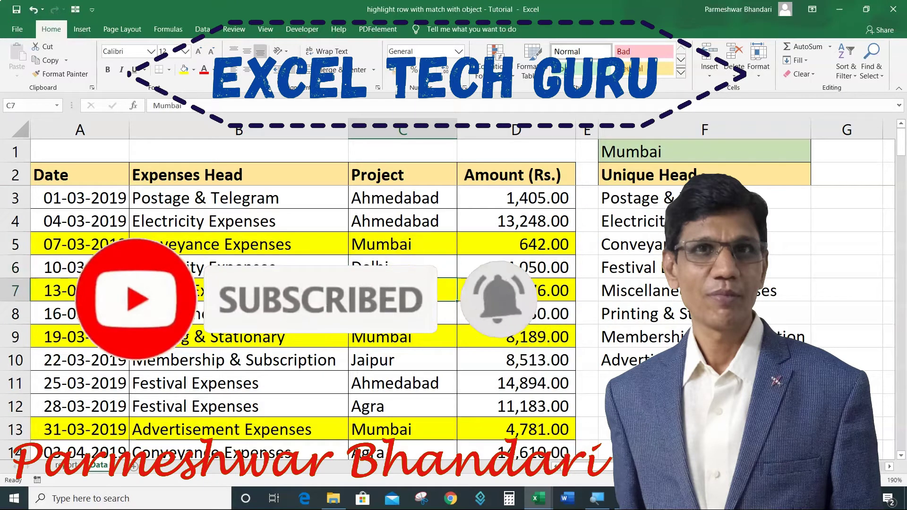
click(744, 153)
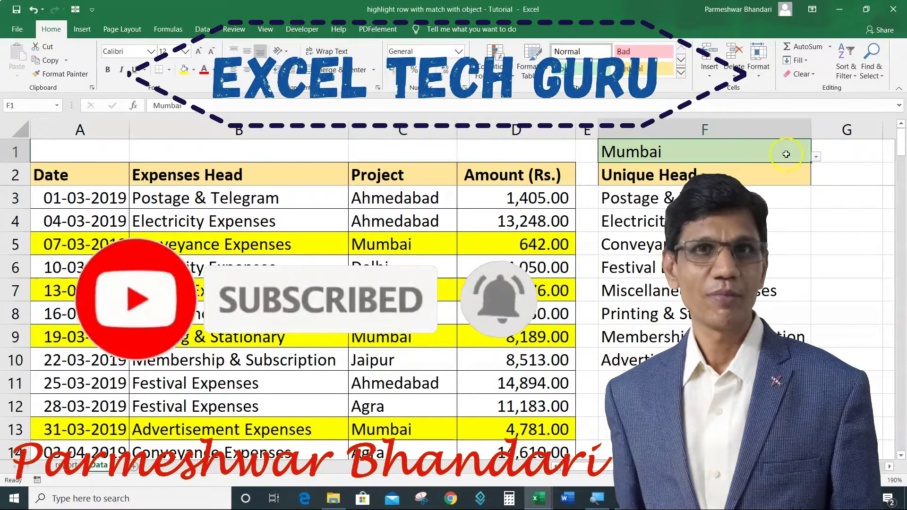
click(815, 156)
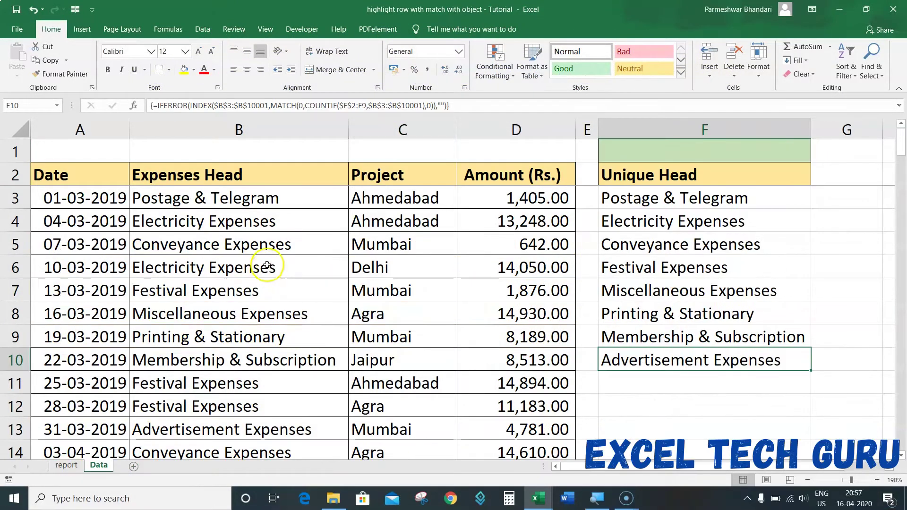
Step: With empty F1 selected and F5's unique-list formula checked, open Data Validation from the Data tab
click(663, 150)
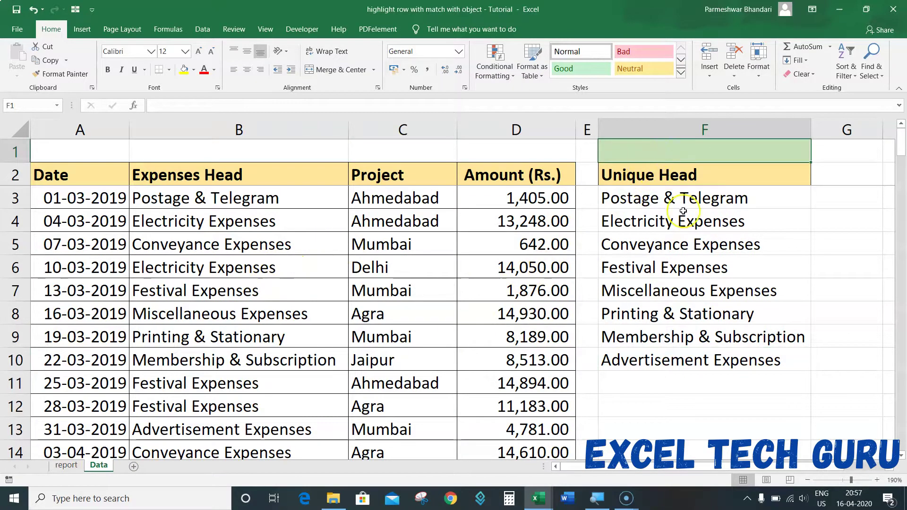
click(682, 239)
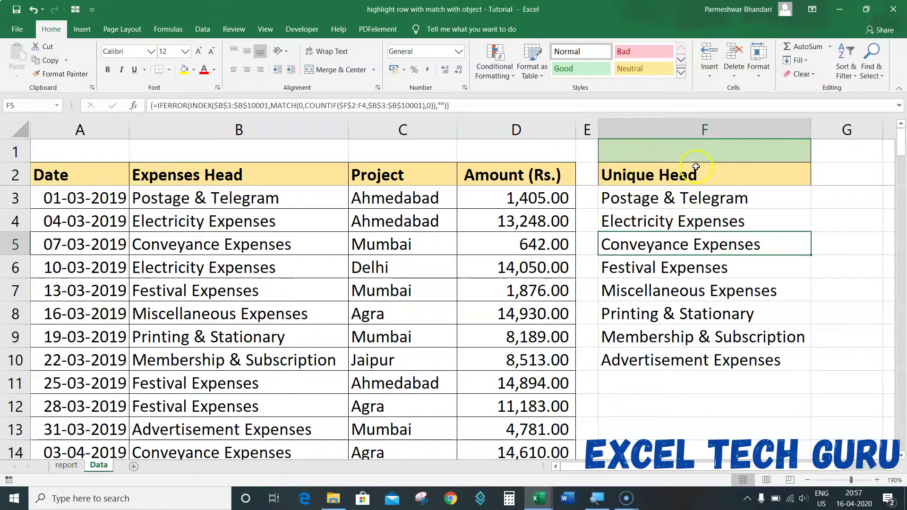
click(700, 154)
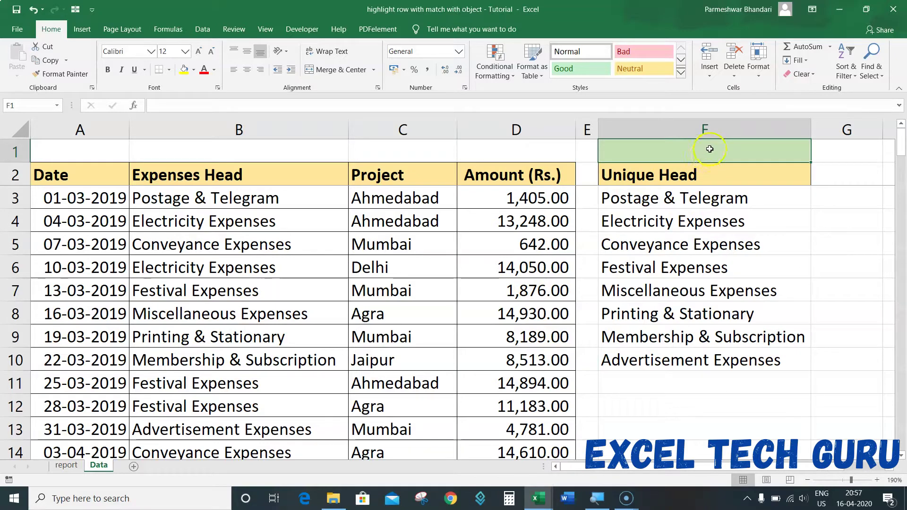
click(208, 31)
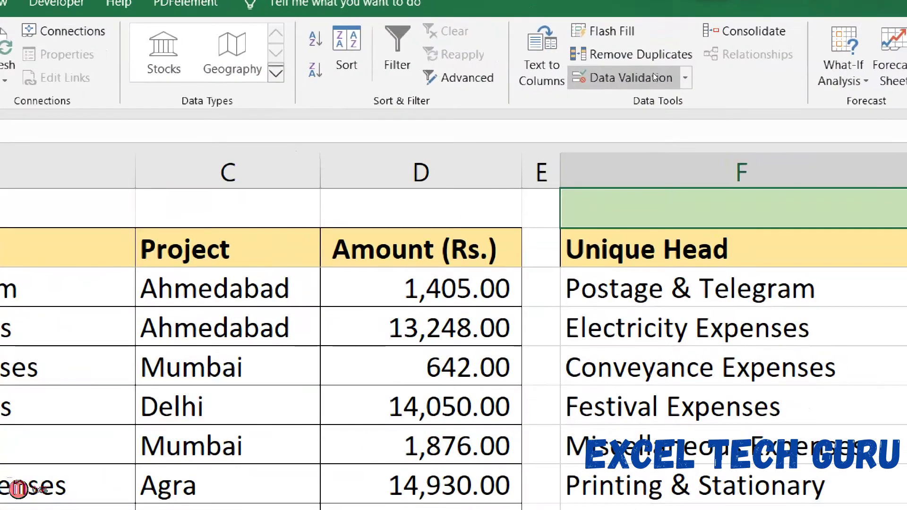
click(652, 73)
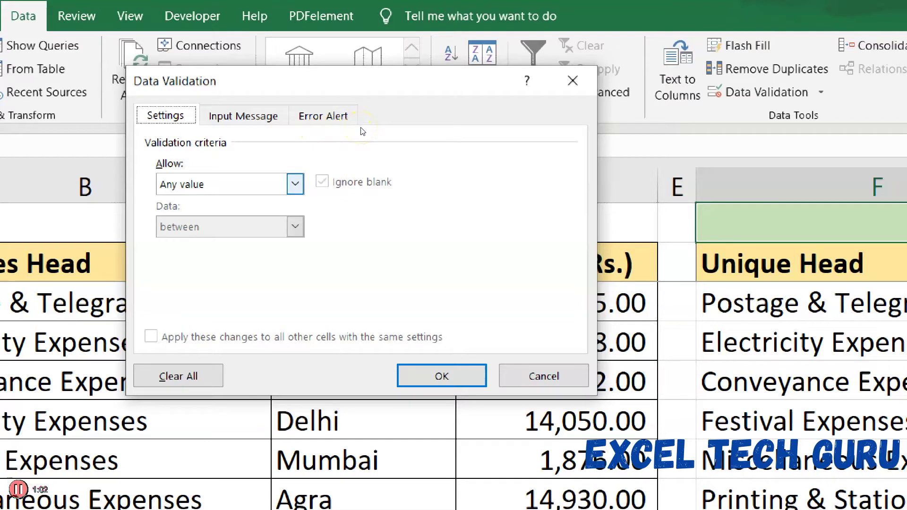
Step: Set the validation's Allow type to List
key(Tab)
key(alt+Down)
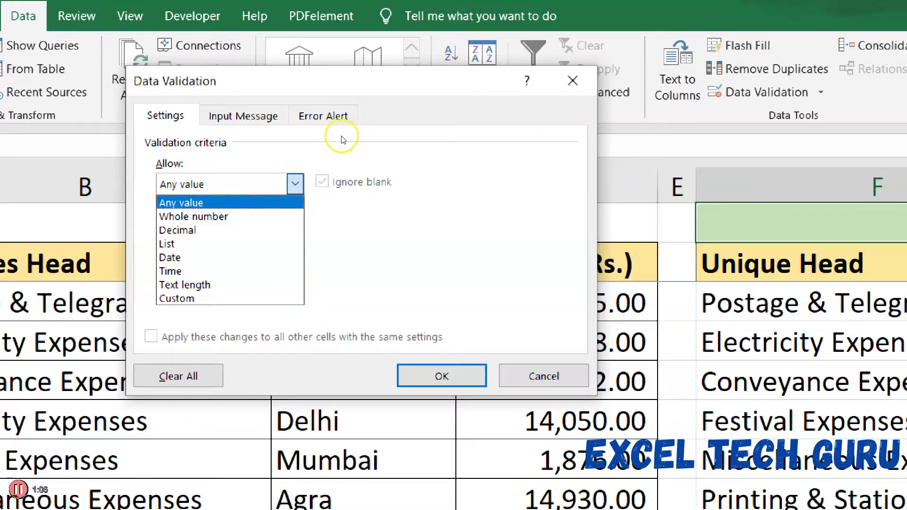
key(Down)
key(Down)
key(Down)
key(Down)
key(Down)
key(Down)
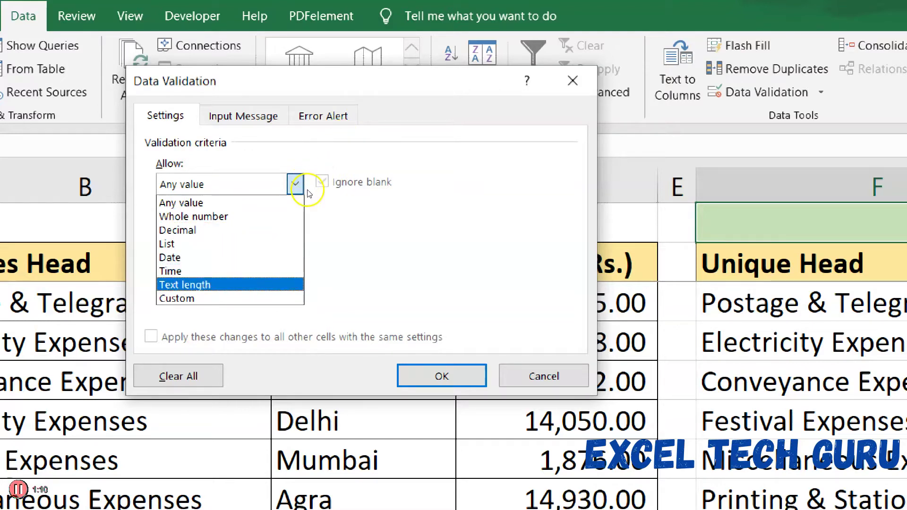
key(Down)
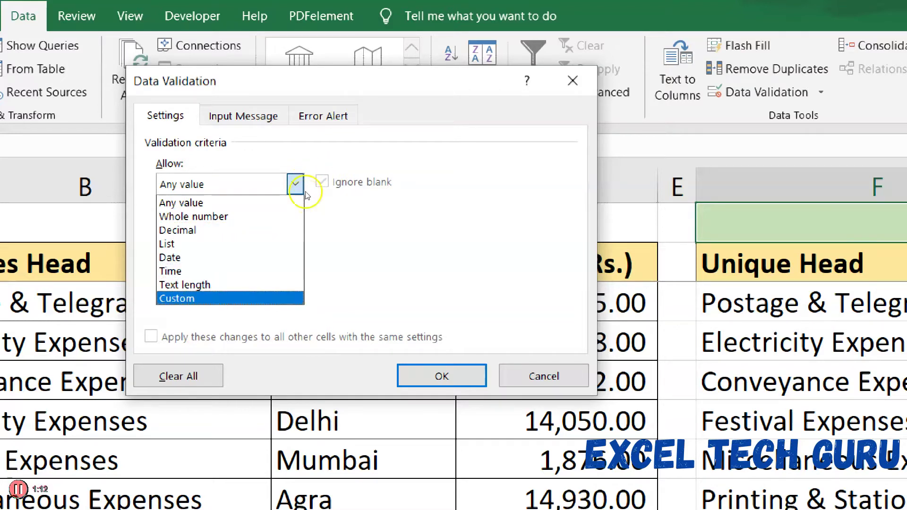
key(Up)
key(Up)
key(Up)
key(Down)
key(Down)
key(Down)
key(Down)
key(Up)
key(Up)
key(Up)
key(Up)
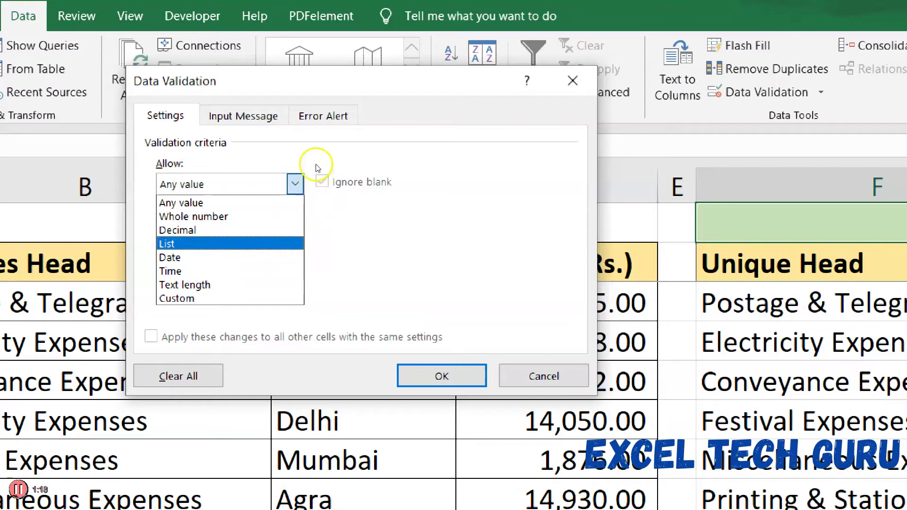
key(Return)
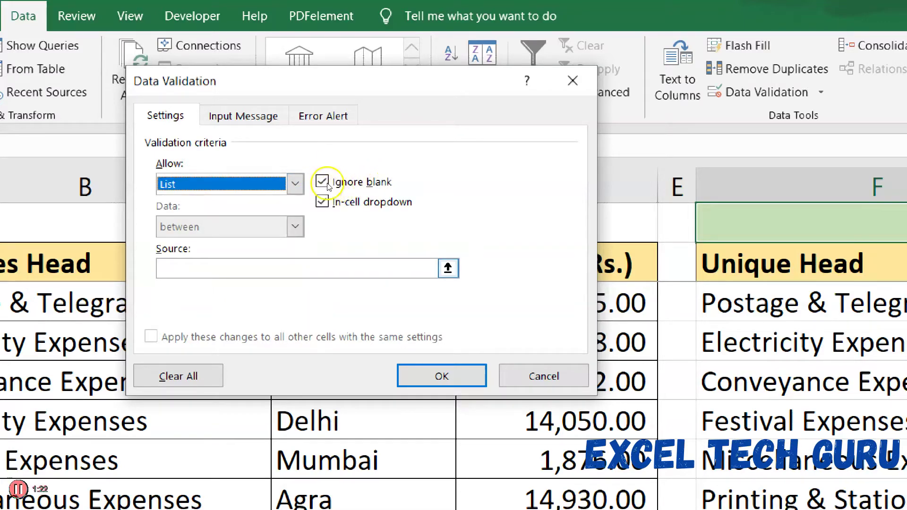
Step: Set the list source to =$F$3:$F$10 and apply the validation
key(Tab)
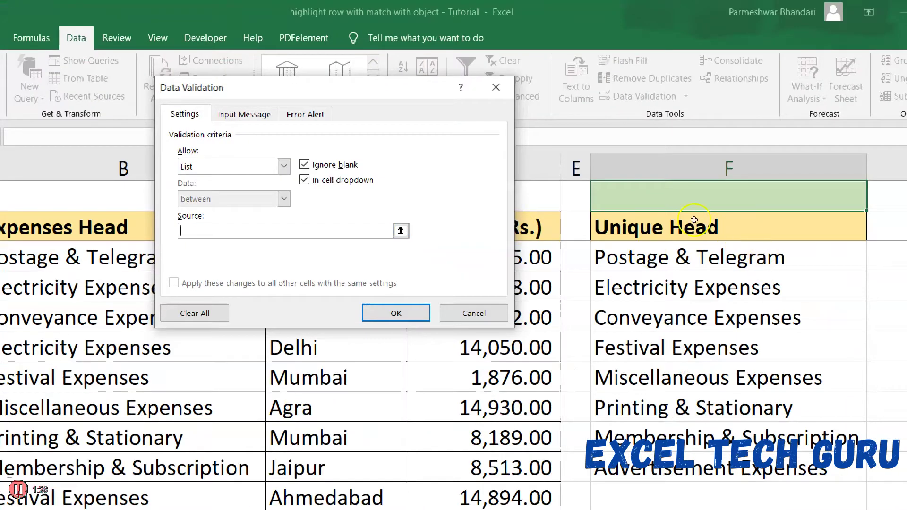
drag(687, 258, 688, 366)
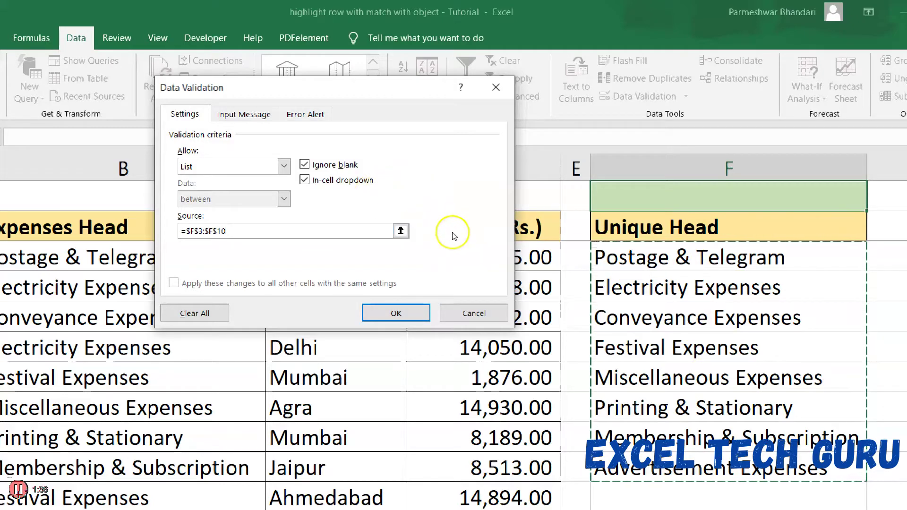
key(Return)
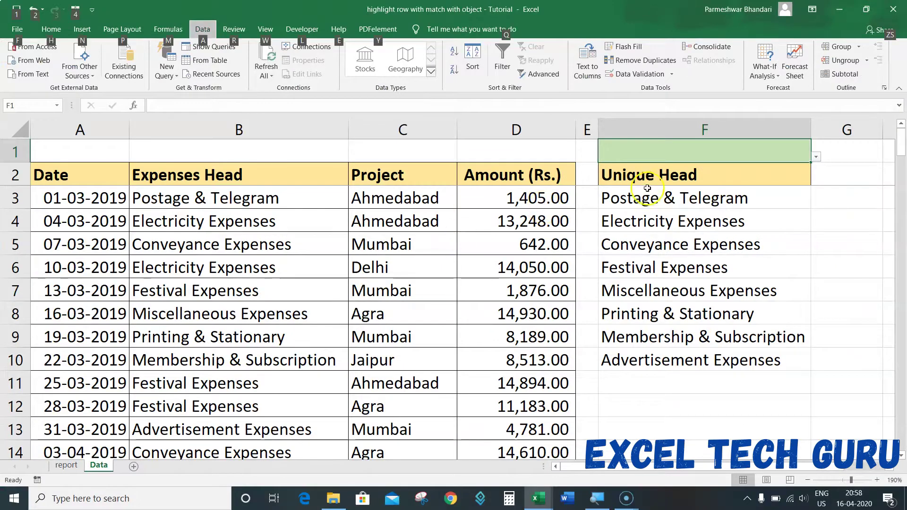
click(678, 214)
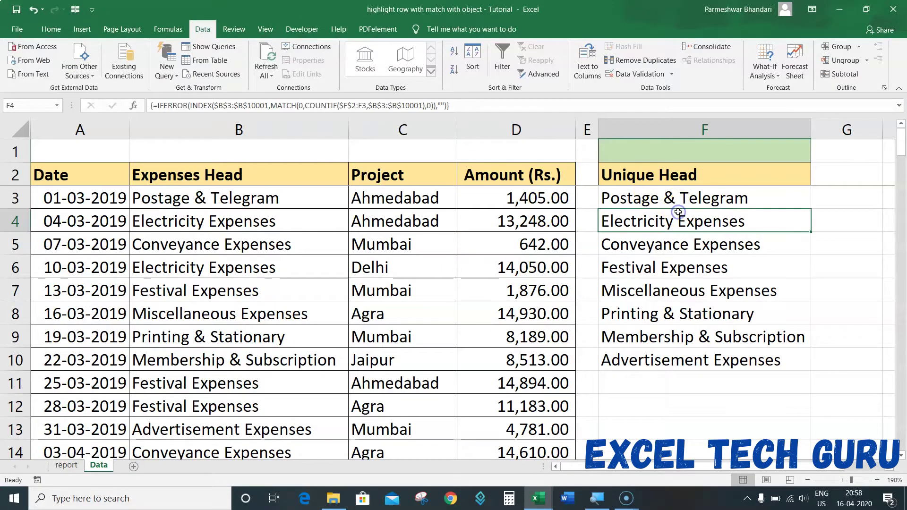
Step: Choose Festival Expenses from F1's new dropdown list
click(717, 156)
click(815, 159)
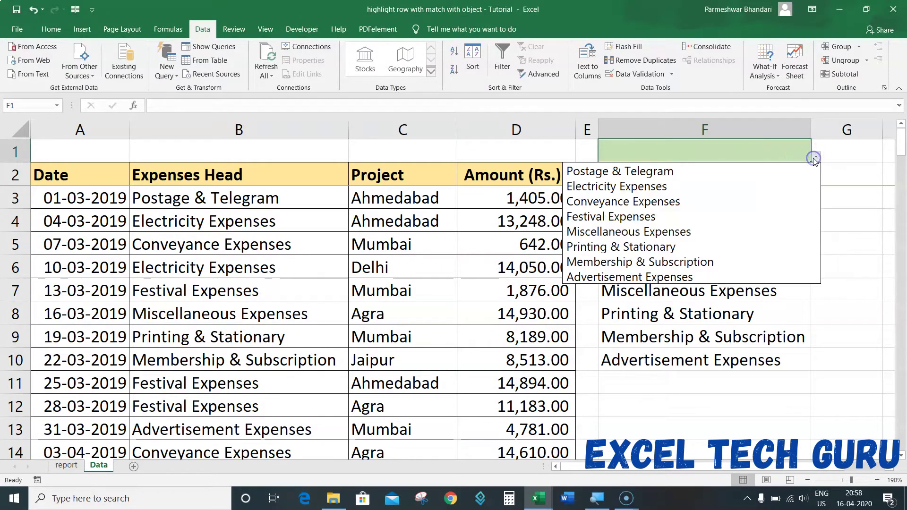
click(681, 217)
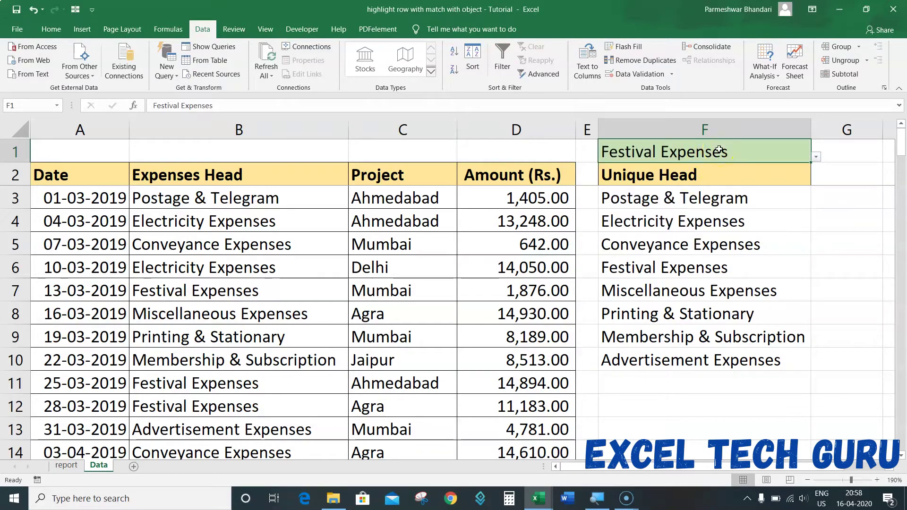
Step: Scroll through the expense table, then select the unique heads in F5 and F3
click(294, 336)
scroll(296, 337, down, 4)
scroll(296, 337, down, 5)
scroll(296, 336, down, 8)
scroll(296, 336, down, 5)
scroll(297, 337, up, 17)
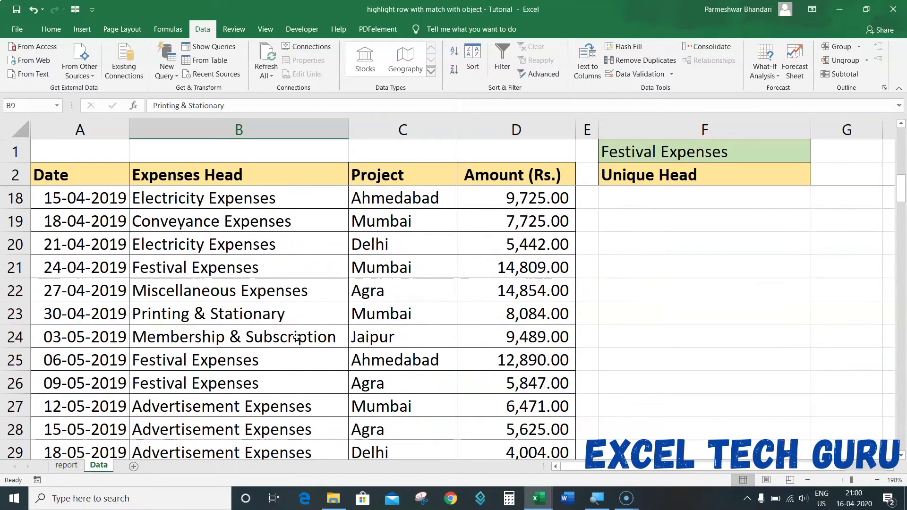
scroll(297, 336, up, 5)
click(661, 239)
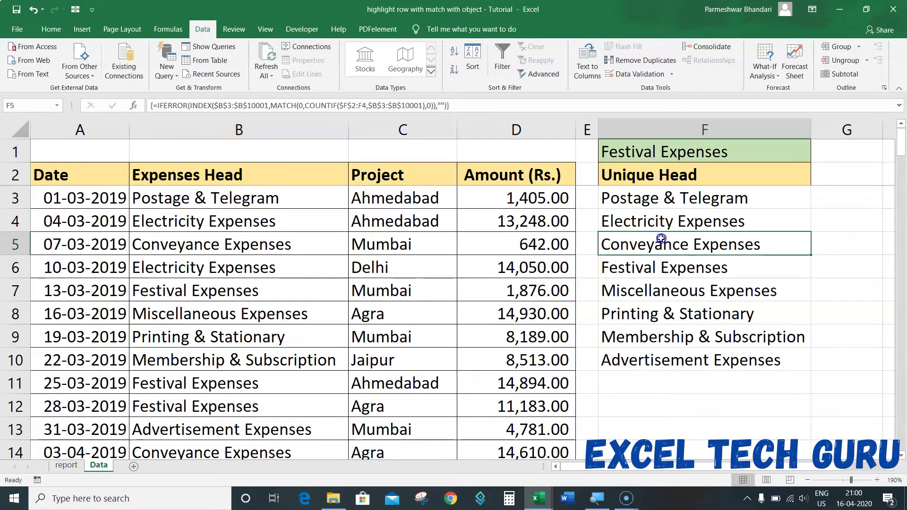
click(669, 202)
Step: Select the expense table A3:D129 from A3 with Ctrl+Shift+Right and Ctrl+Shift+Down
key(F2)
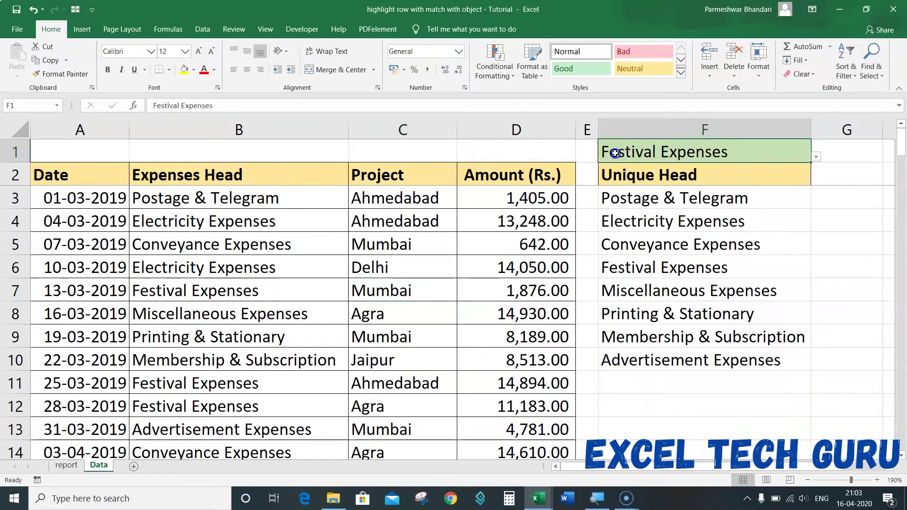
drag(73, 268, 472, 268)
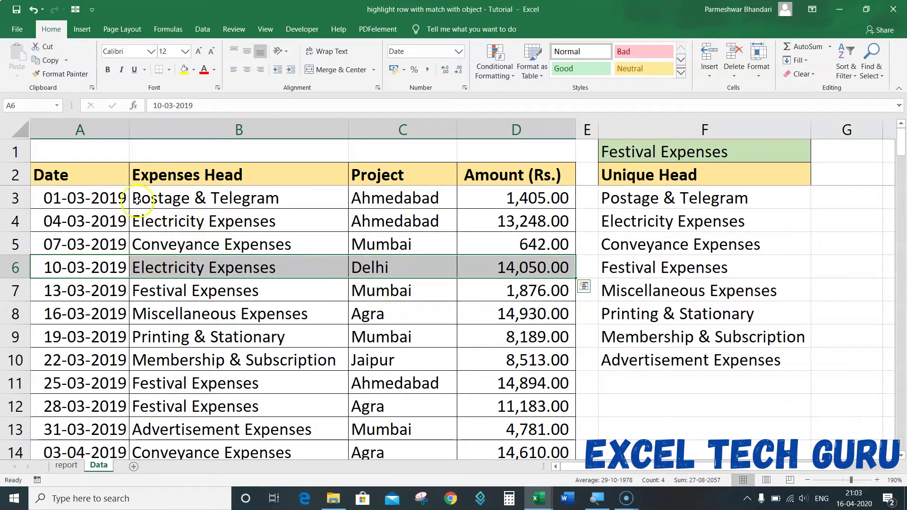
click(99, 203)
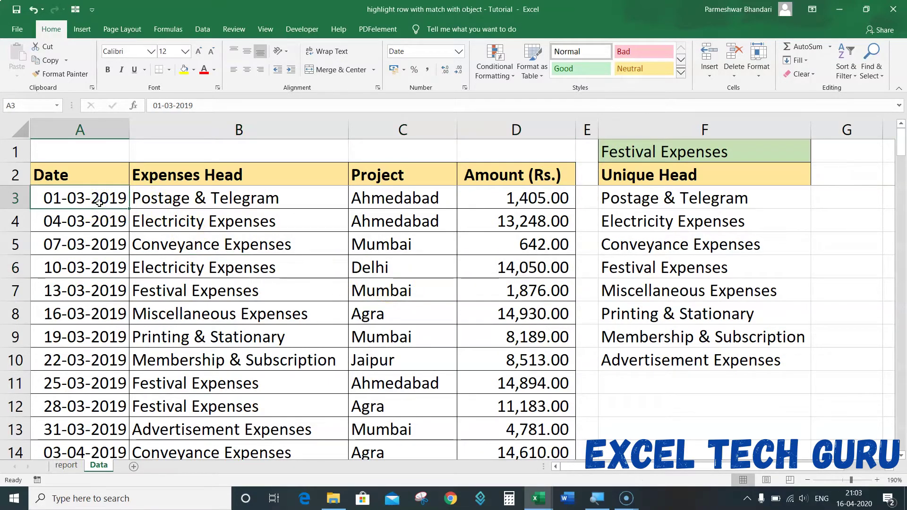
key(ctrl+shift+Right)
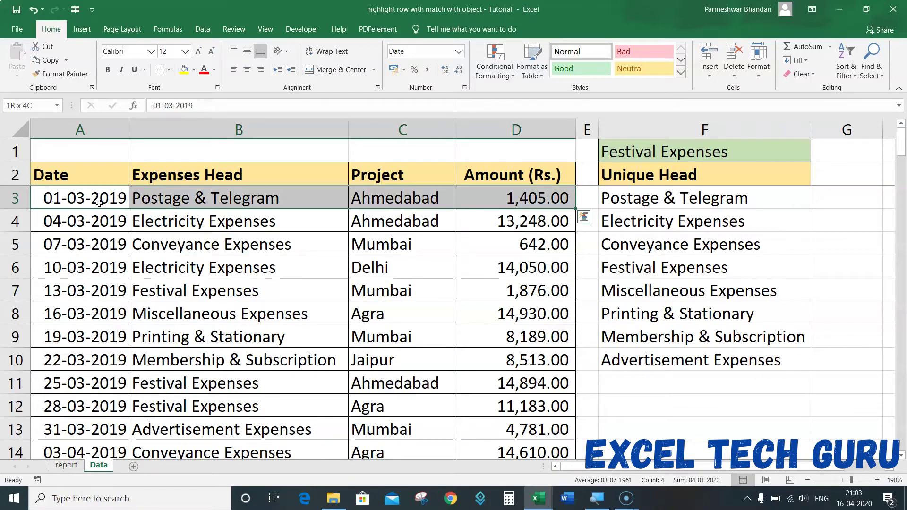
key(ctrl+shift+Down)
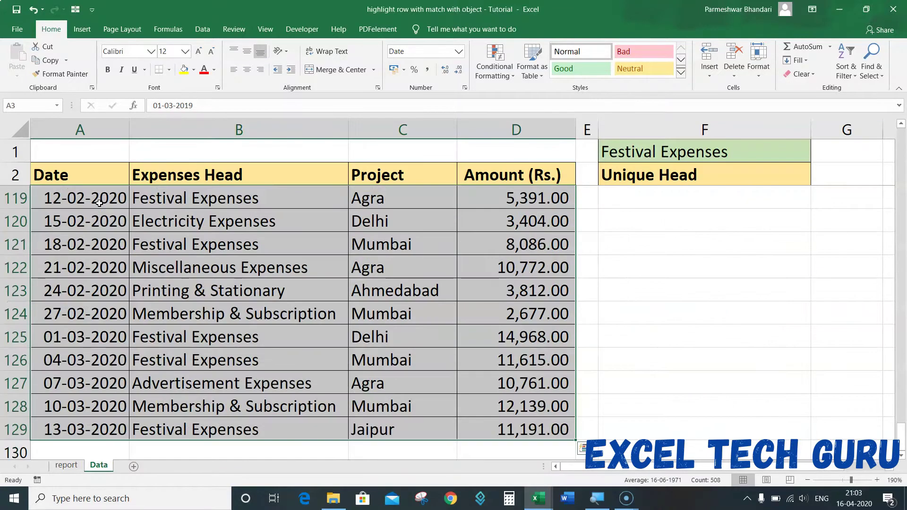
scroll(167, 241, up, 17)
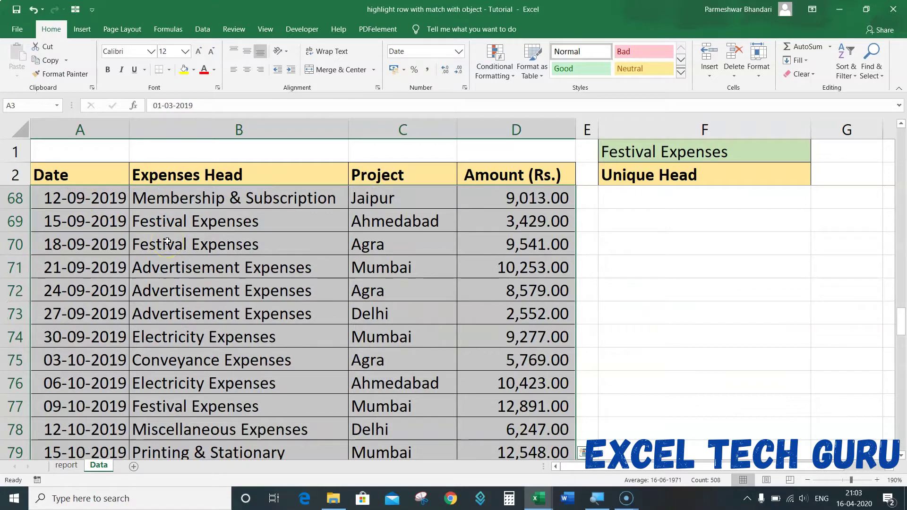
scroll(168, 242, up, 20)
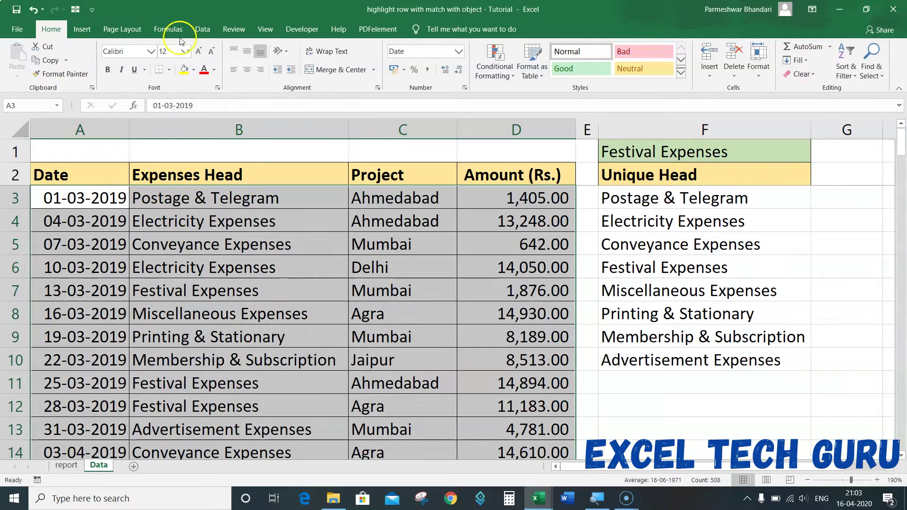
Step: Start a new conditional formatting rule of the formula-based type
click(490, 73)
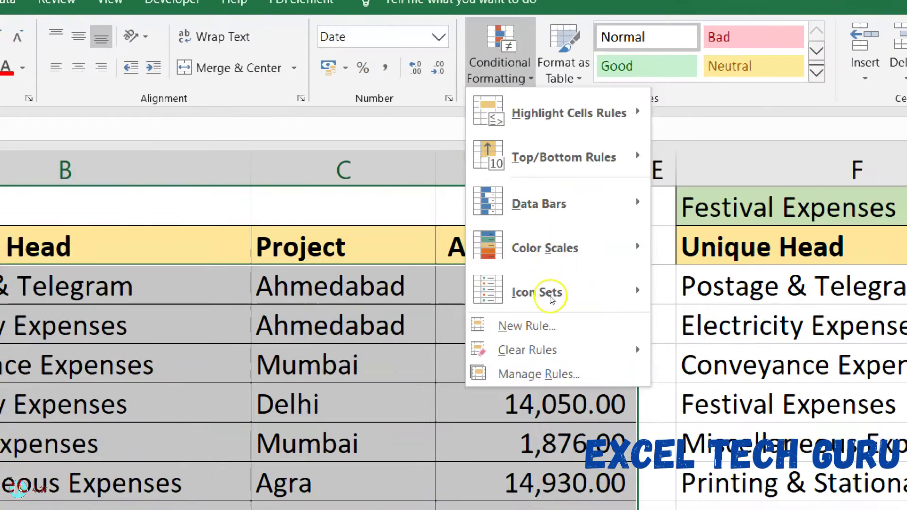
click(527, 326)
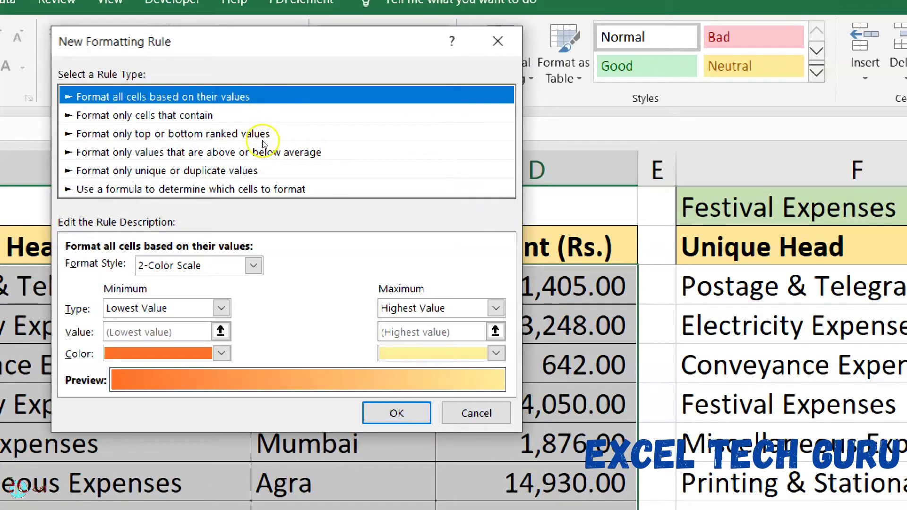
key(End)
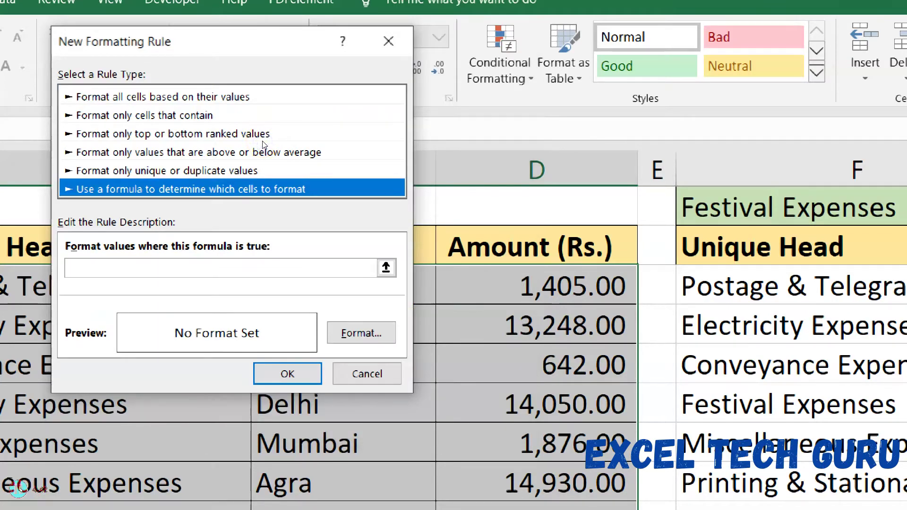
click(252, 188)
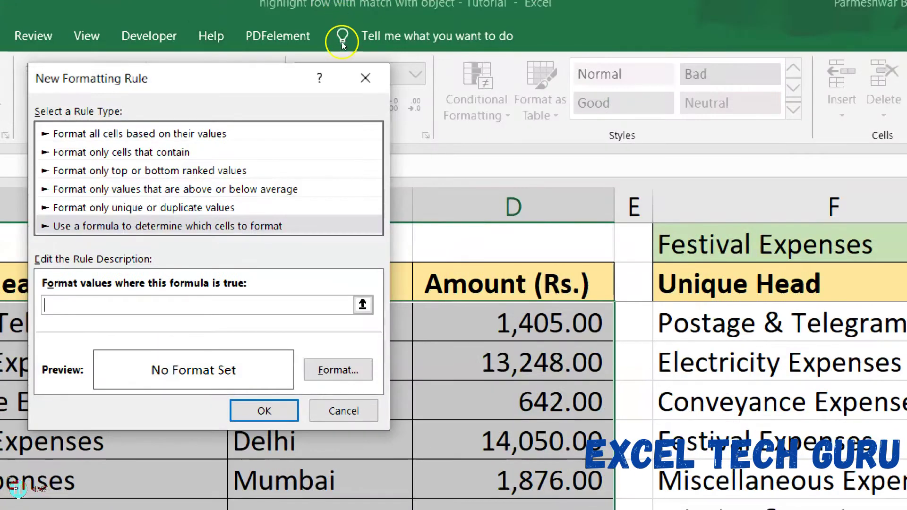
drag(341, 41, 553, 52)
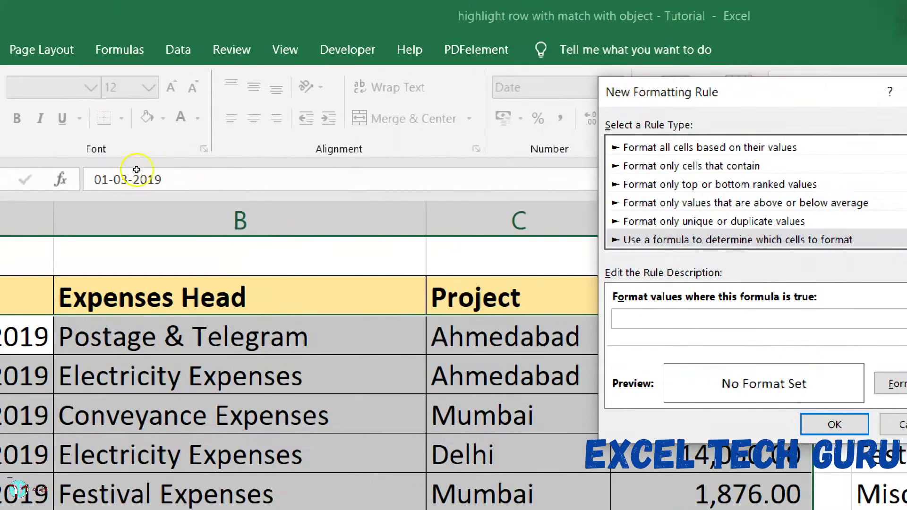
Step: Enter the rule formula =$B3=$F$1 and open its Format settings
click(157, 197)
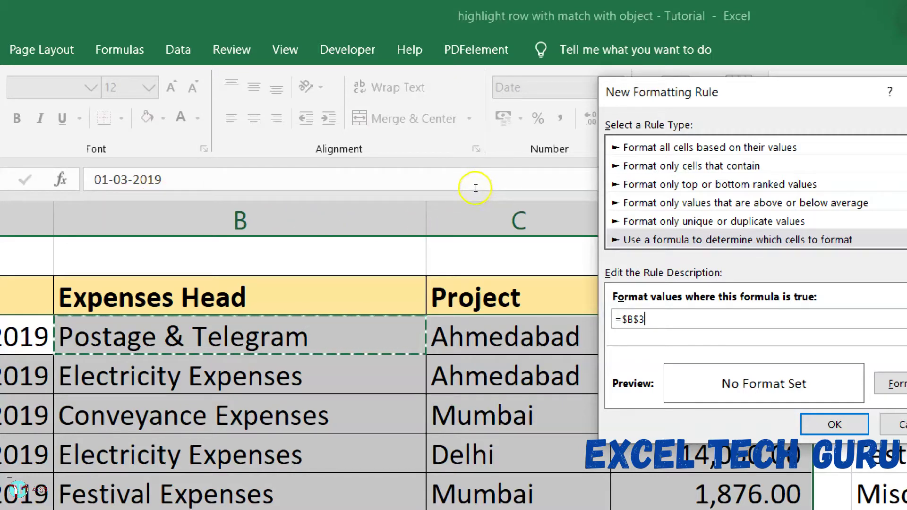
key(F2)
key(Left)
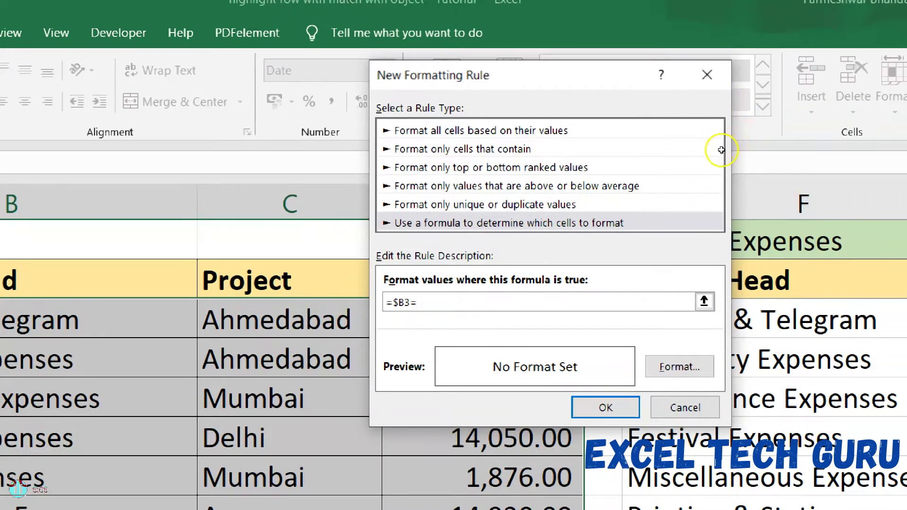
click(721, 150)
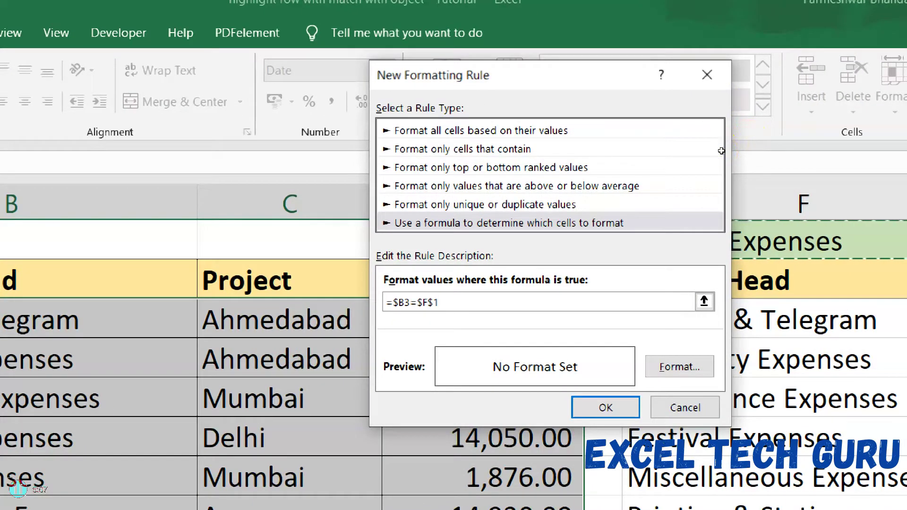
click(634, 223)
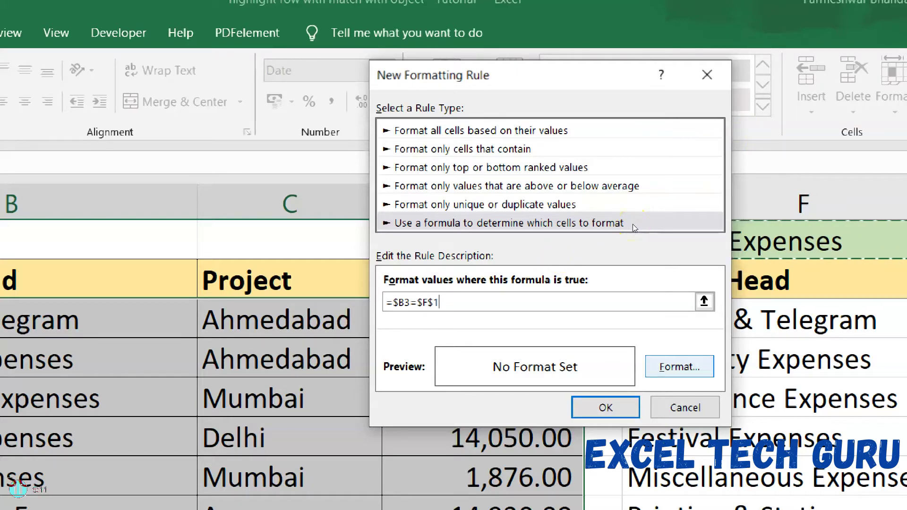
key(Tab)
key(Return)
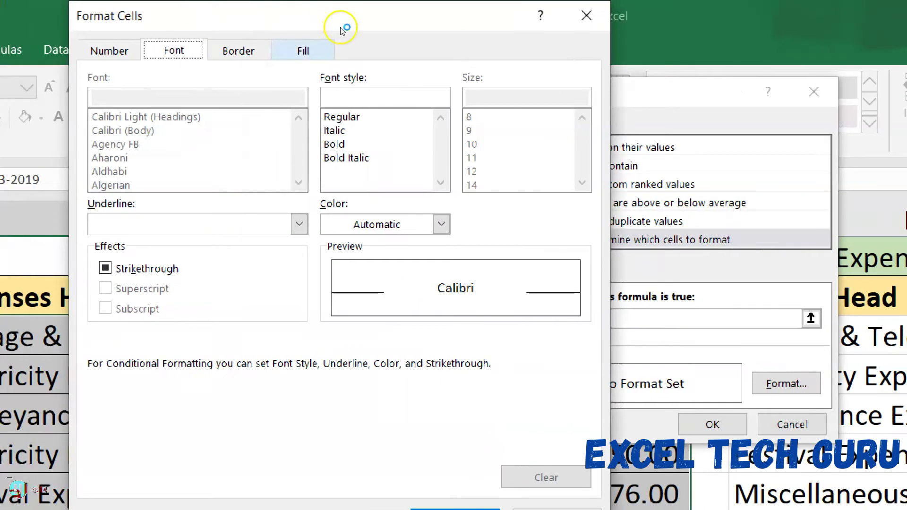
Step: Give the rule a yellow fill and apply it, highlighting Festival Expenses rows 7, 11 and 12
click(303, 51)
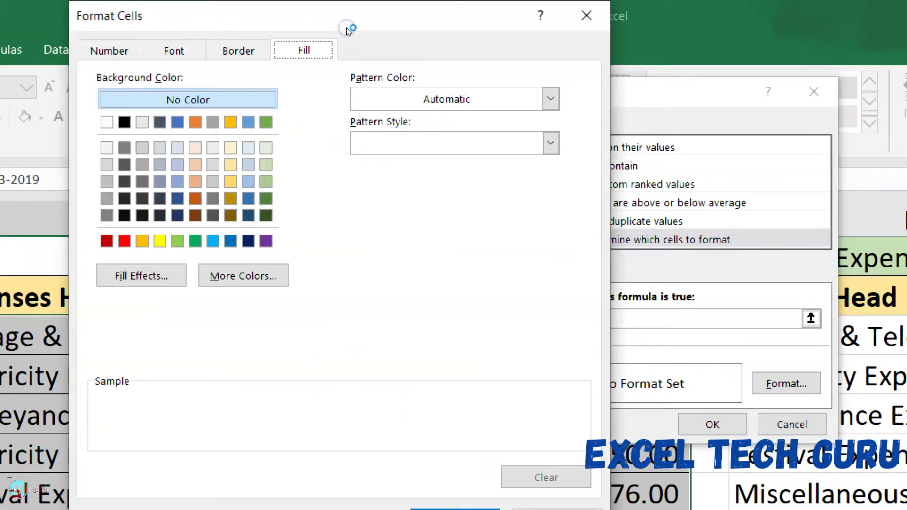
click(263, 146)
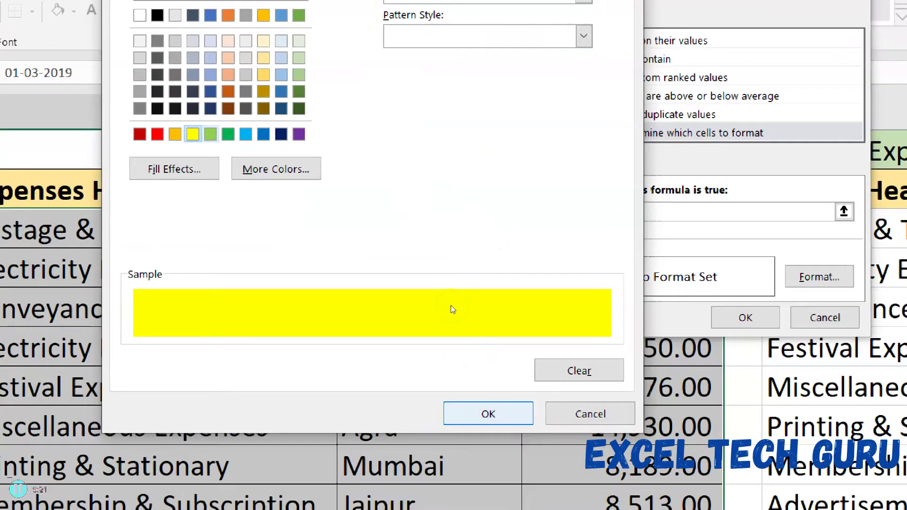
click(450, 305)
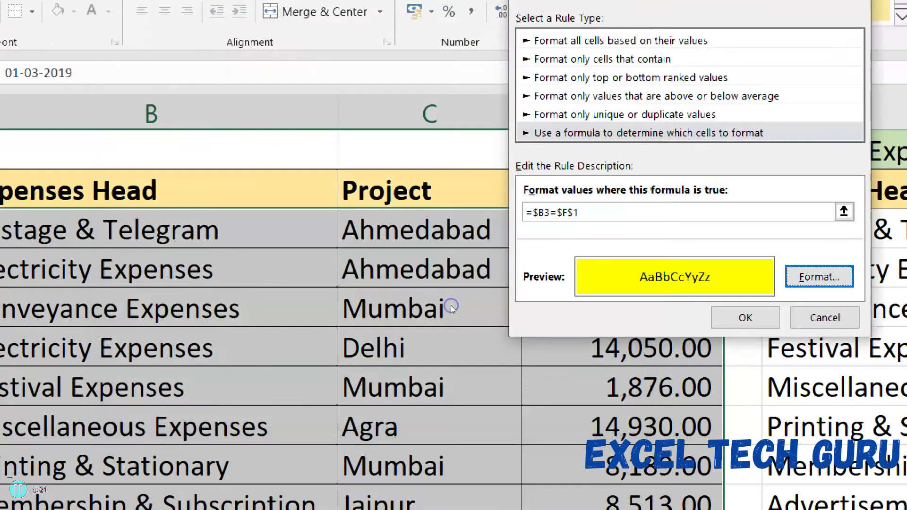
click(745, 317)
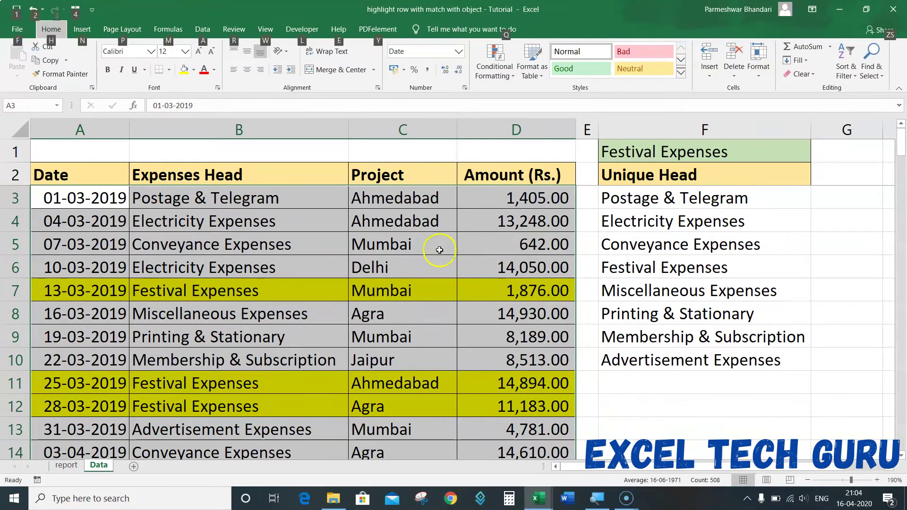
Step: Switch F1 to Conveyance Expenses and check which rows turn yellow
click(394, 252)
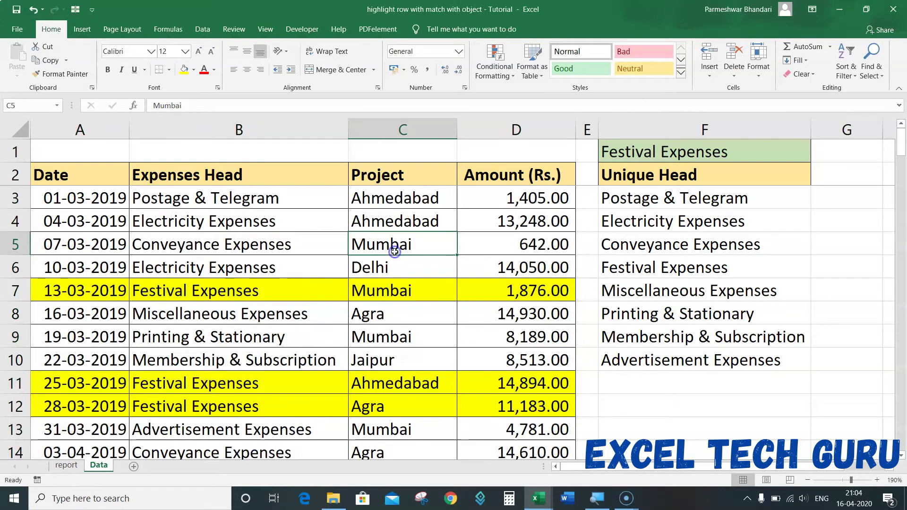
click(691, 154)
click(816, 157)
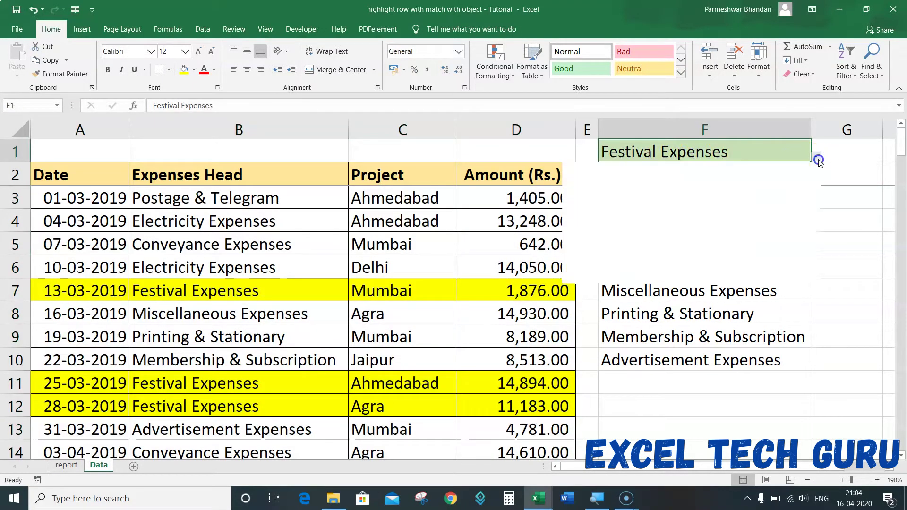
click(676, 202)
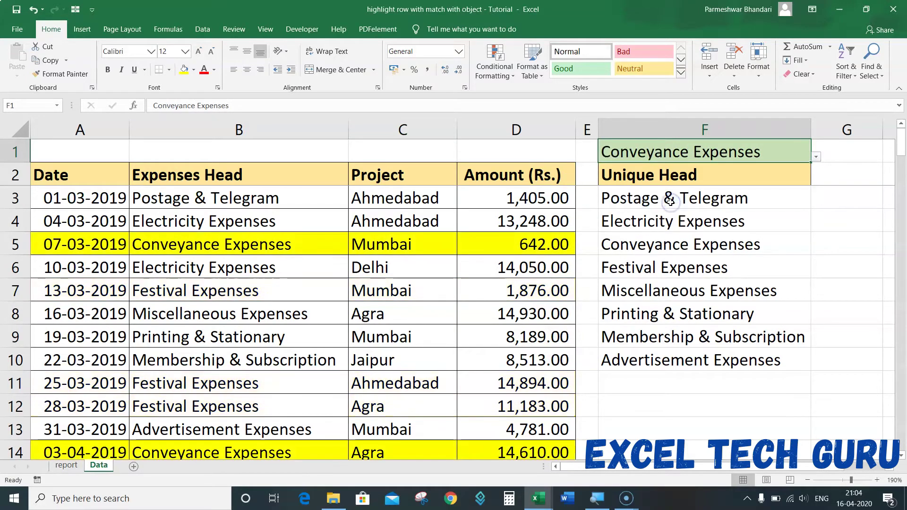
click(378, 282)
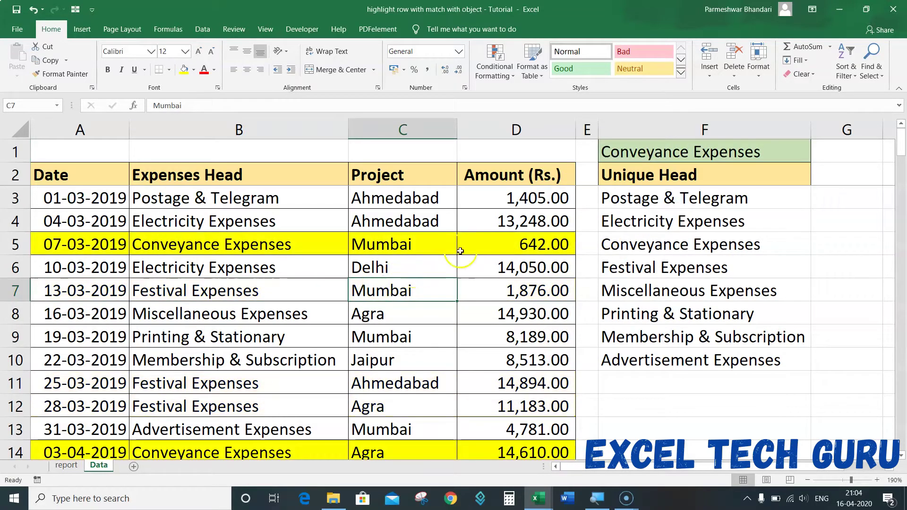
Step: Switch F1 to Printing & Stationary and scroll the table to check its highlighted rows
click(756, 158)
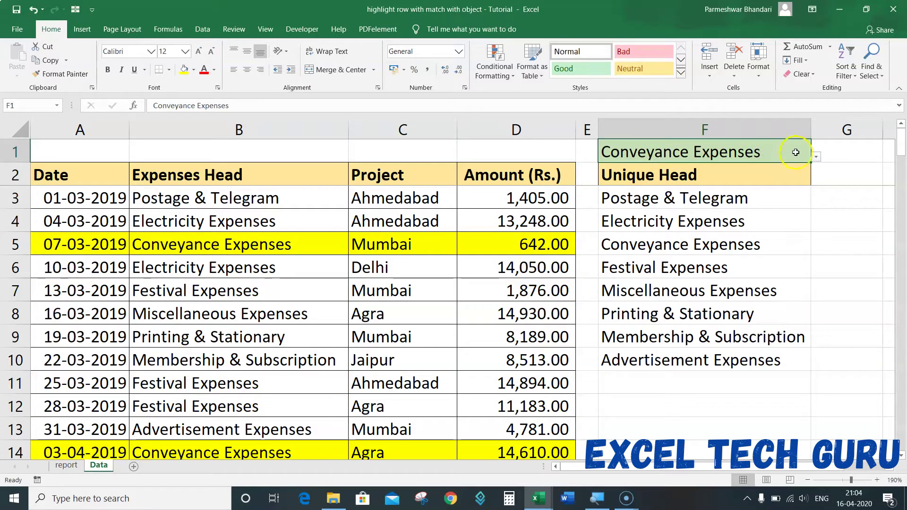
click(816, 156)
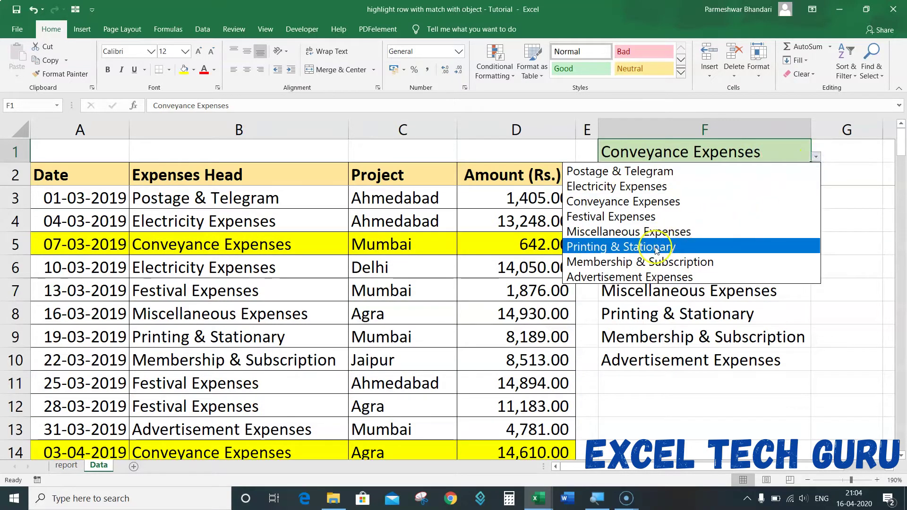
click(663, 248)
scroll(433, 298, down, 5)
scroll(433, 299, down, 4)
scroll(435, 299, down, 5)
scroll(437, 300, down, 3)
scroll(441, 301, up, 5)
scroll(441, 301, up, 11)
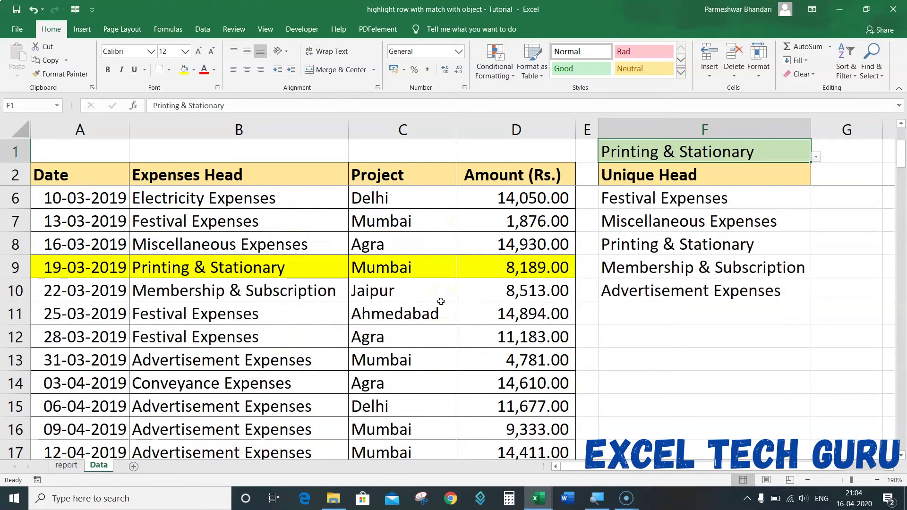
scroll(440, 301, up, 1)
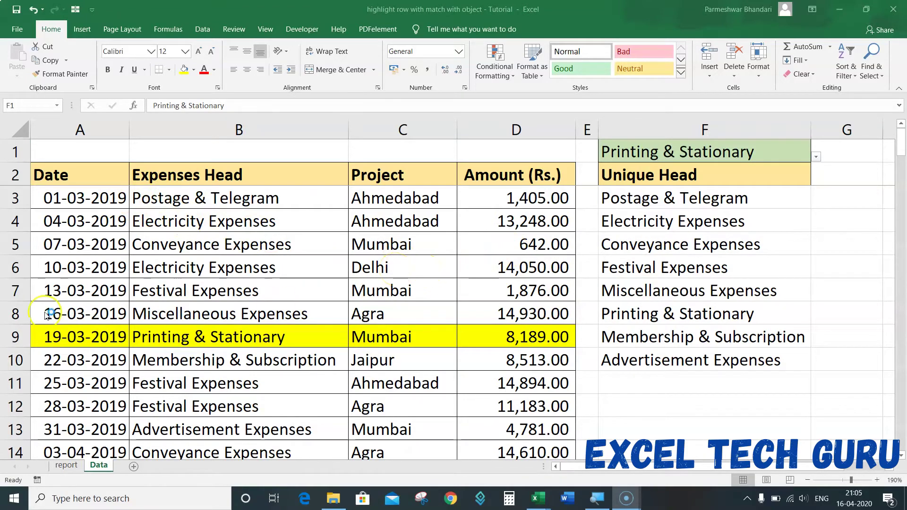
click(374, 218)
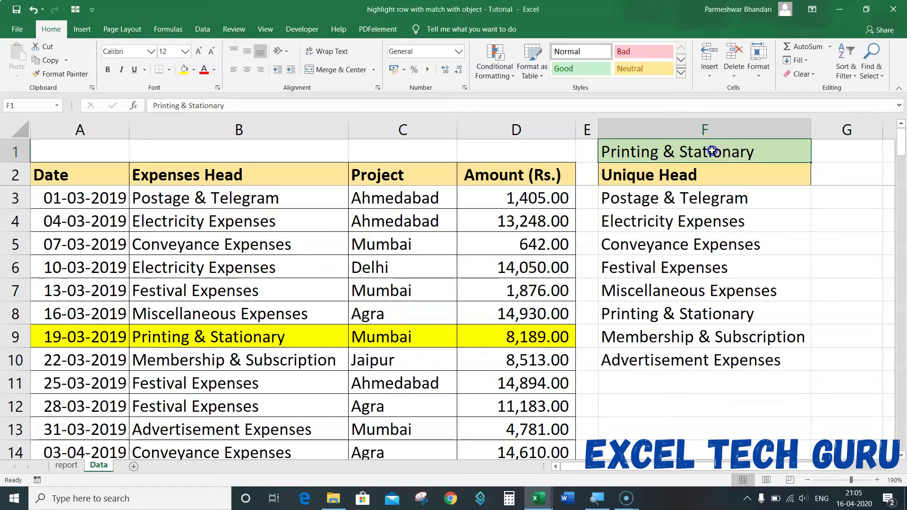
Step: Replace F1's validation source with Ahmedabad,Mumbai,Delhi,Agra,Jaipur and check the new city dropdown
click(202, 29)
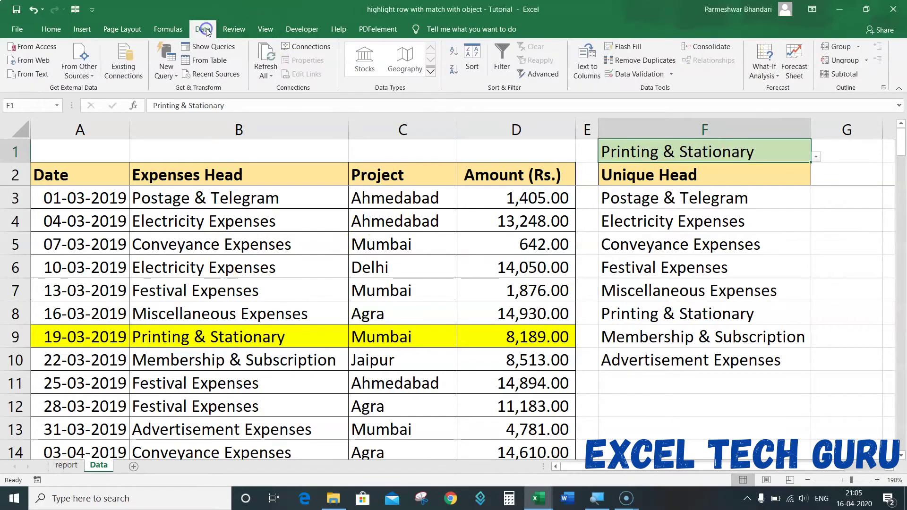
click(640, 74)
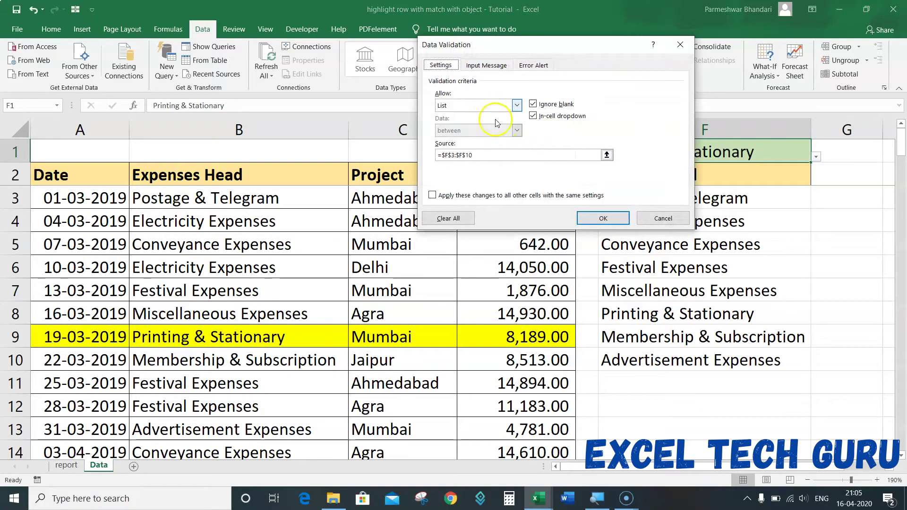
click(498, 153)
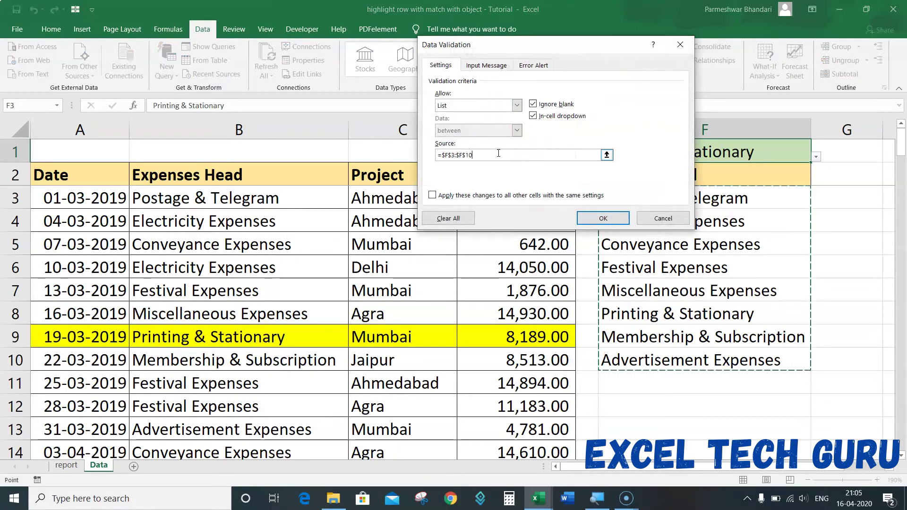
key(BackSpace)
key(BackSpace)
text(Ahmedabad,Mumbai,Delhi,Agra,Jaipur)
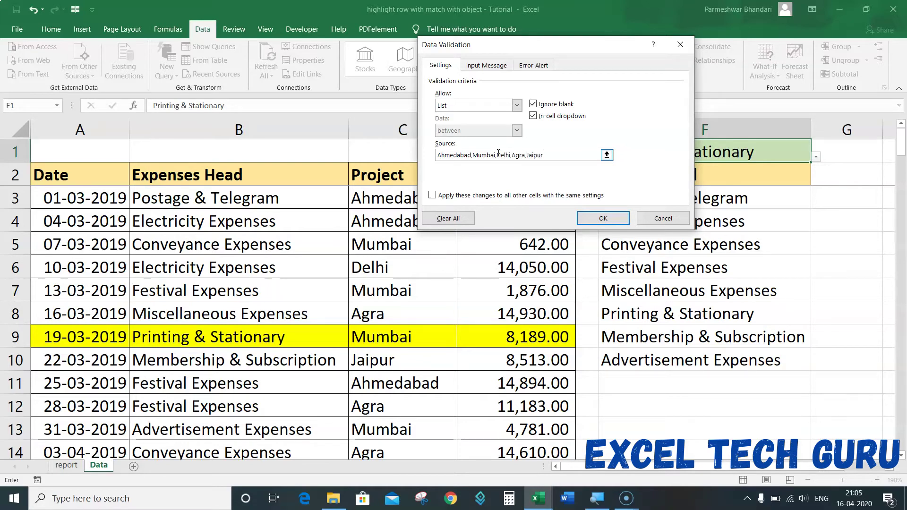
click(603, 218)
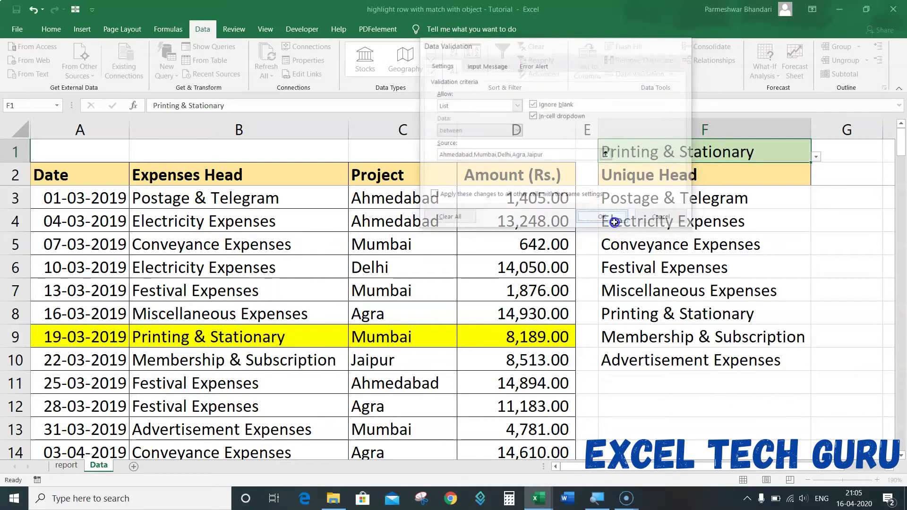
click(663, 245)
click(684, 157)
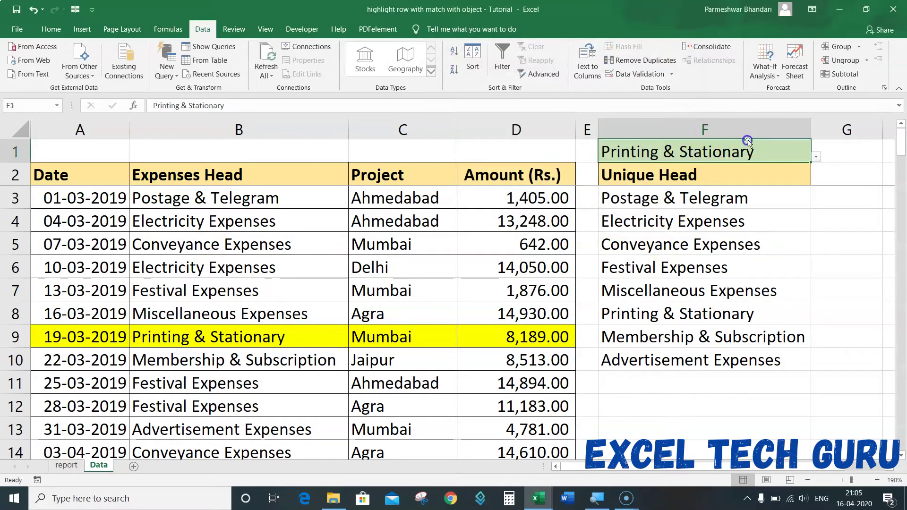
click(815, 156)
Step: Choose Mumbai from the F1 dropdown so Mumbai project rows can be matched
click(631, 188)
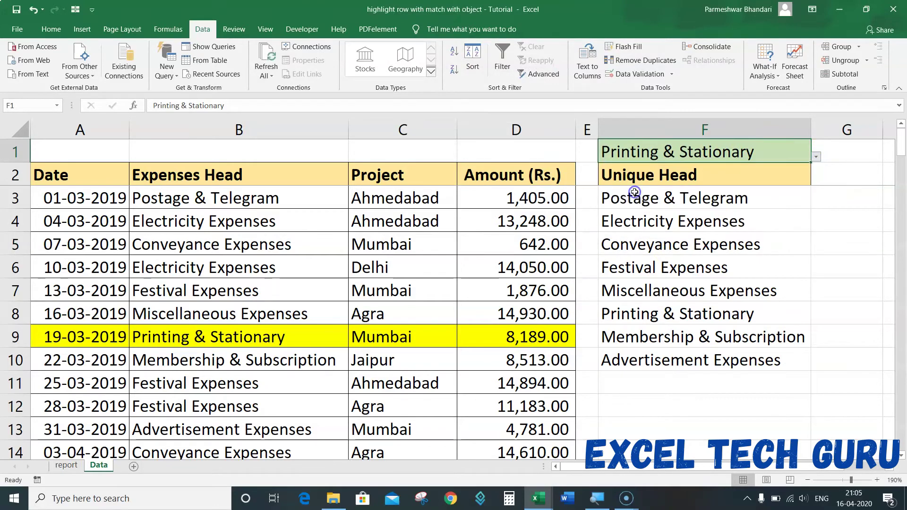
click(666, 222)
click(384, 245)
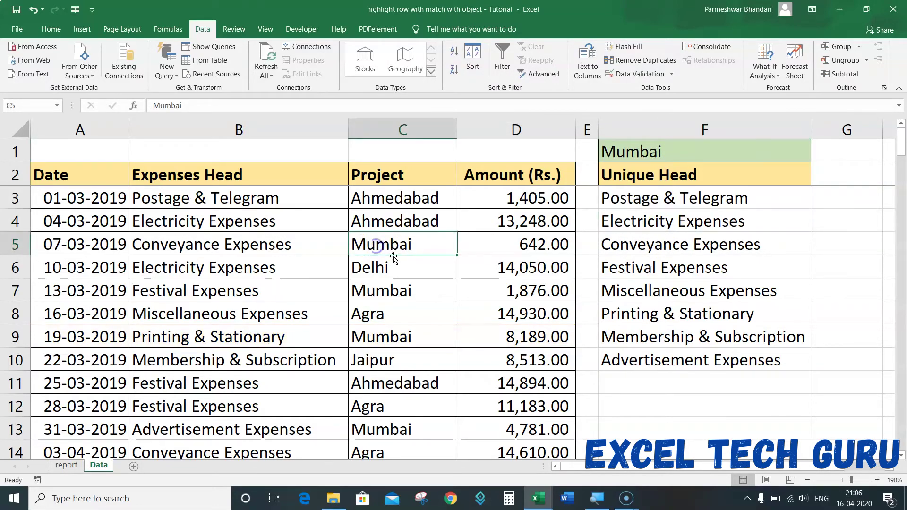
Step: Select the expense table range A3:D129
click(96, 197)
key(ctrl+shift+Right)
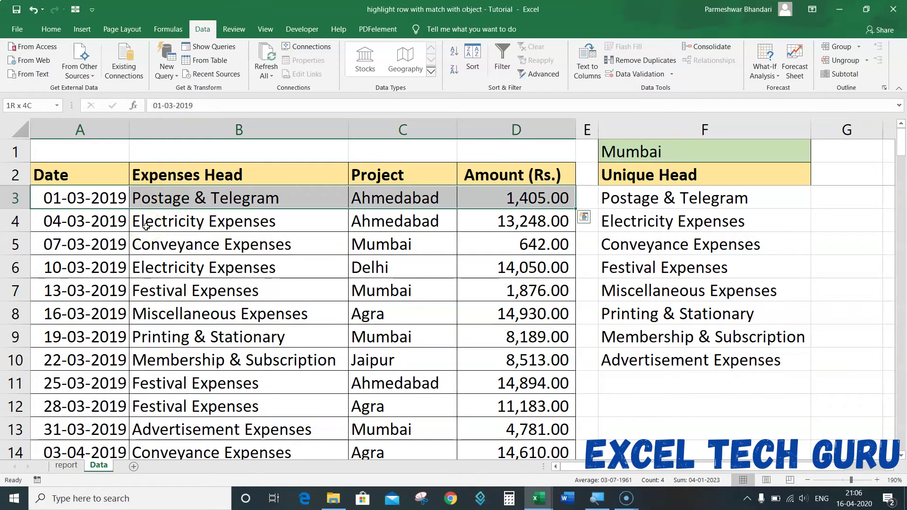
key(ctrl+shift+Down)
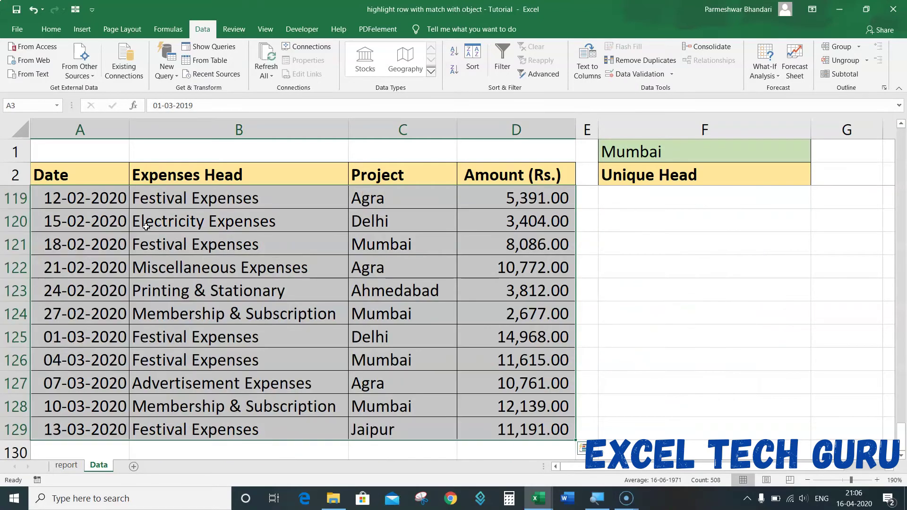
scroll(254, 262, up, 20)
scroll(253, 263, up, 13)
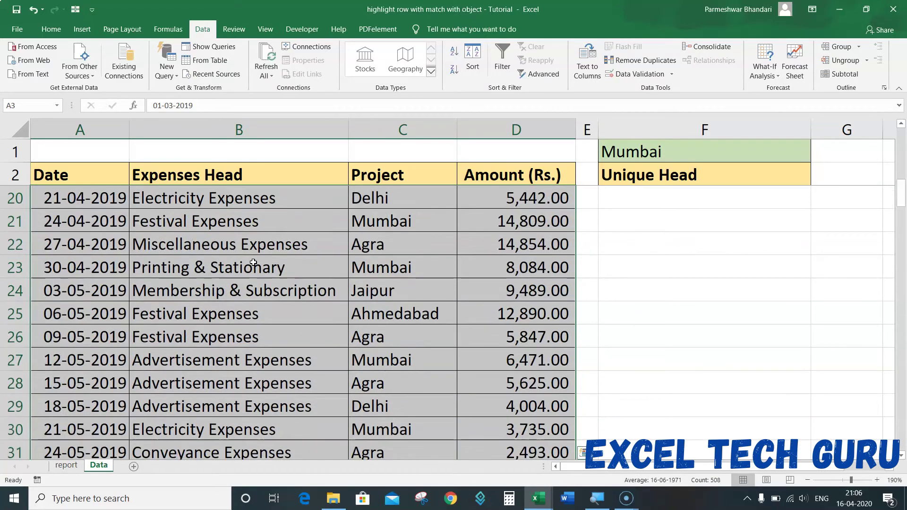
scroll(254, 262, up, 6)
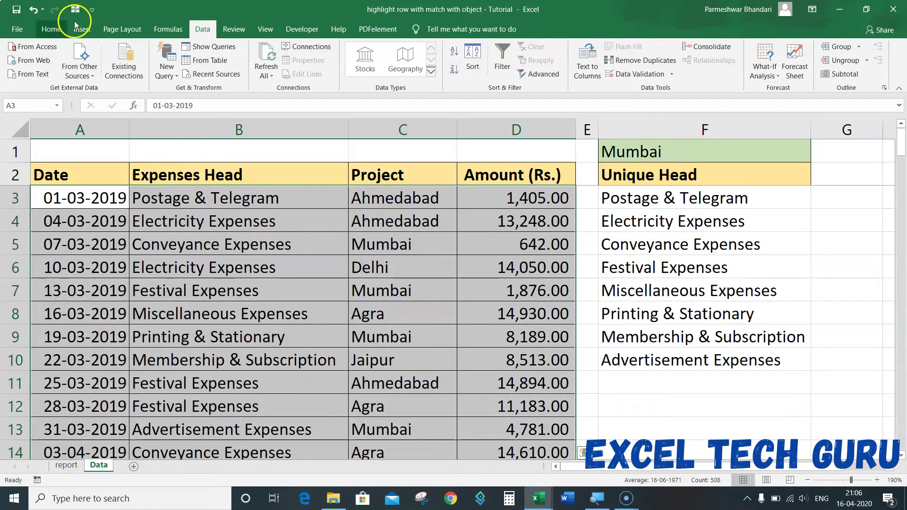
Step: Edit the yellow conditional formatting rule's formula to =$C3=$F$1 and apply it
click(49, 29)
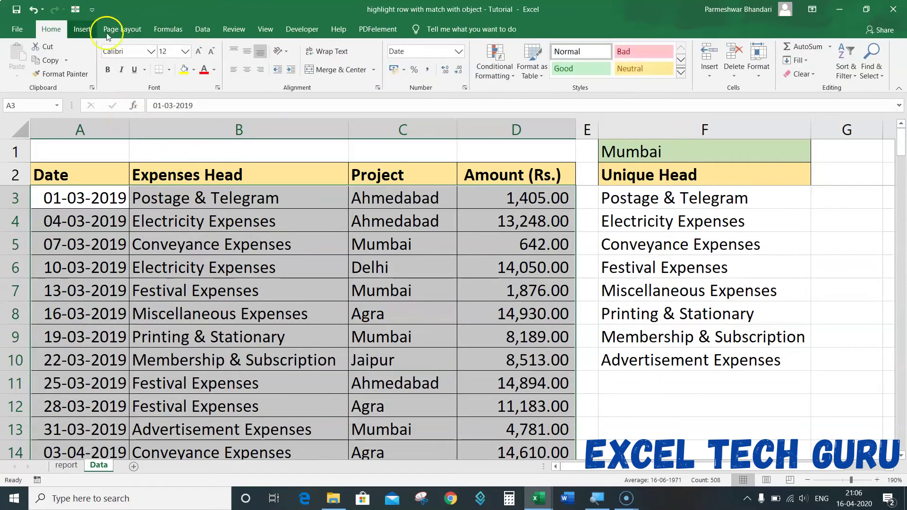
click(483, 63)
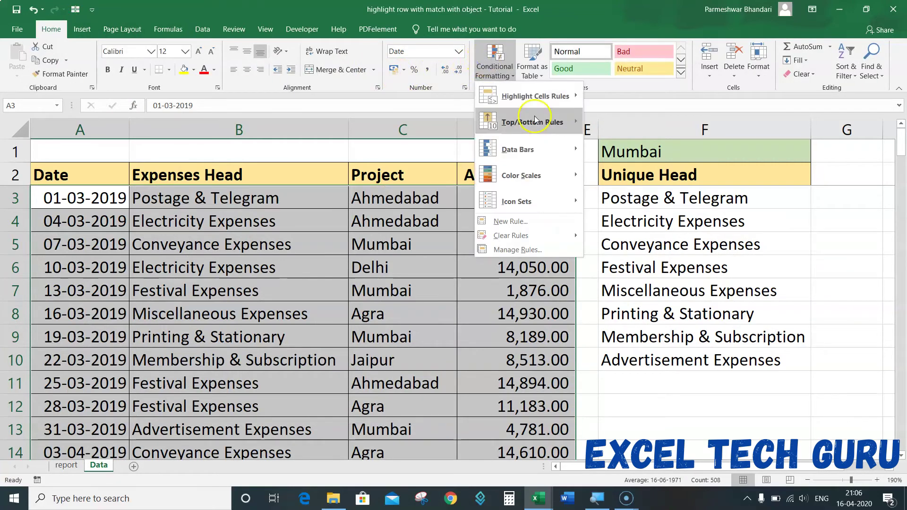
click(508, 250)
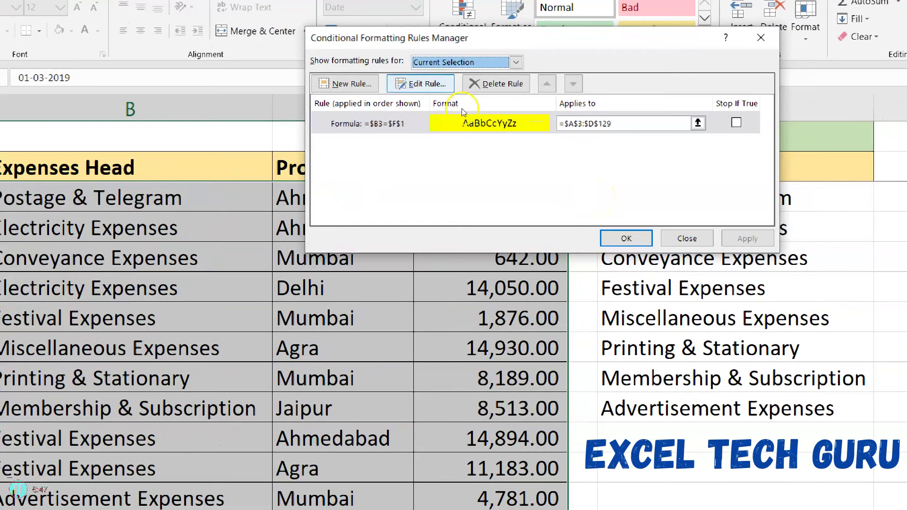
double_click(465, 118)
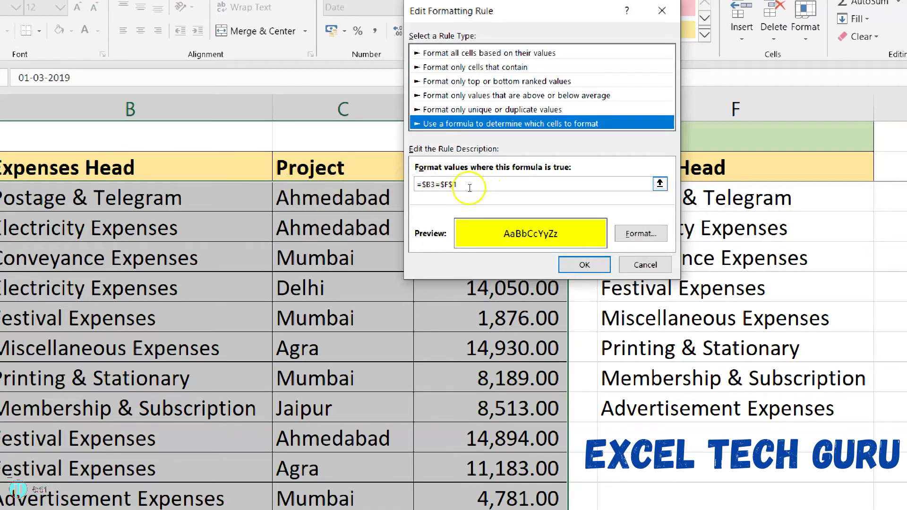
click(471, 187)
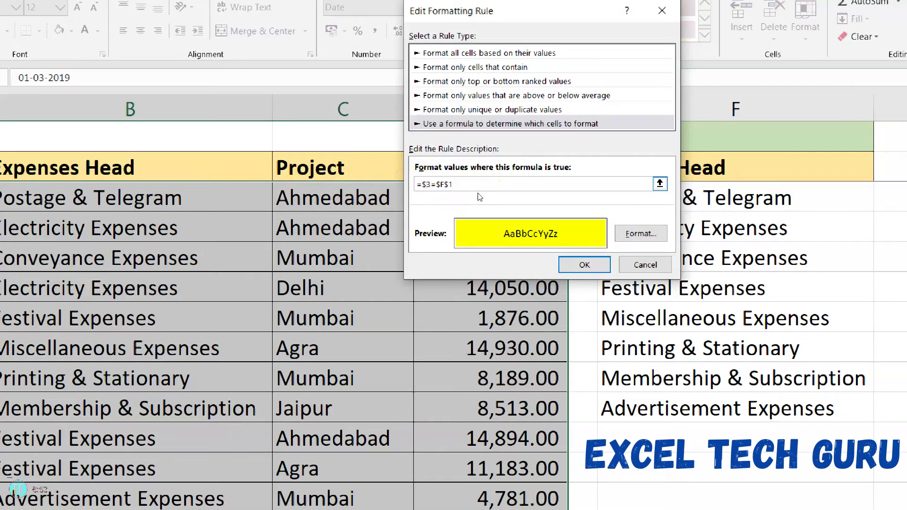
text(C)
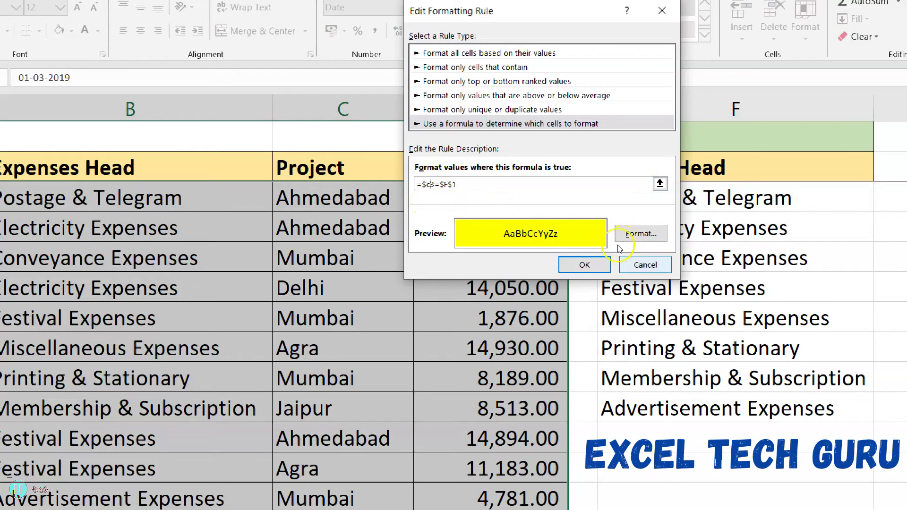
click(592, 262)
click(626, 239)
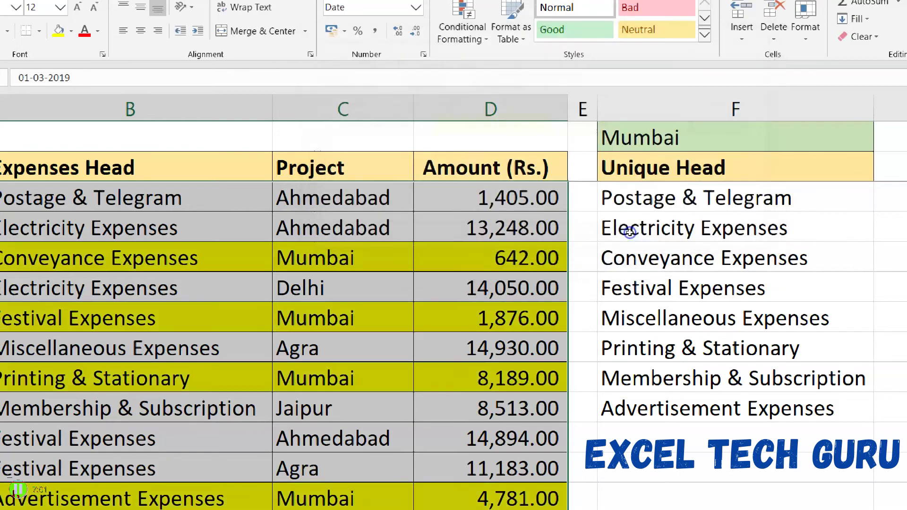
click(409, 278)
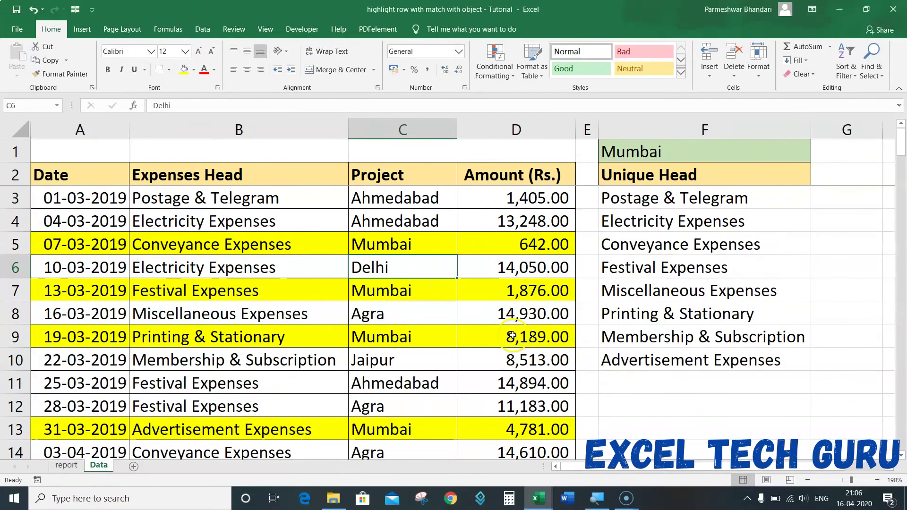
Step: Switch the F1 project choice to Agra and check which rows are highlighted
key(alt)
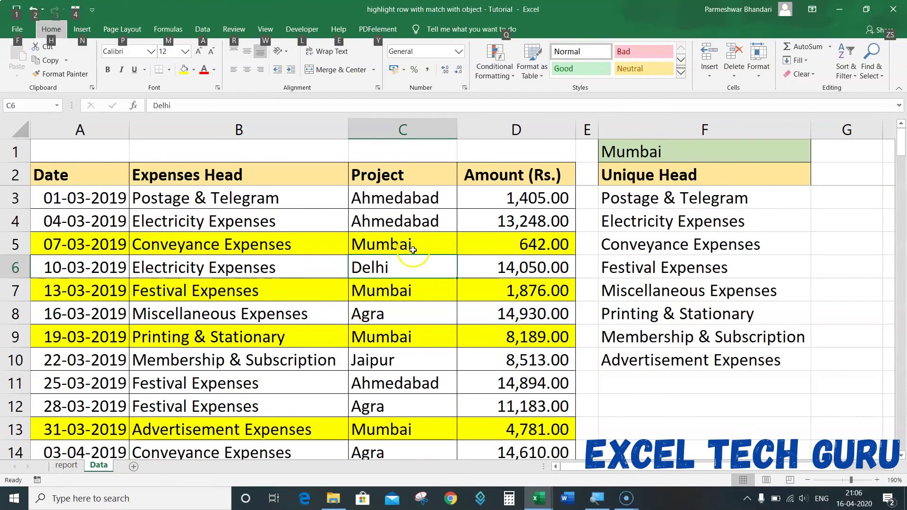
key(alt)
click(395, 281)
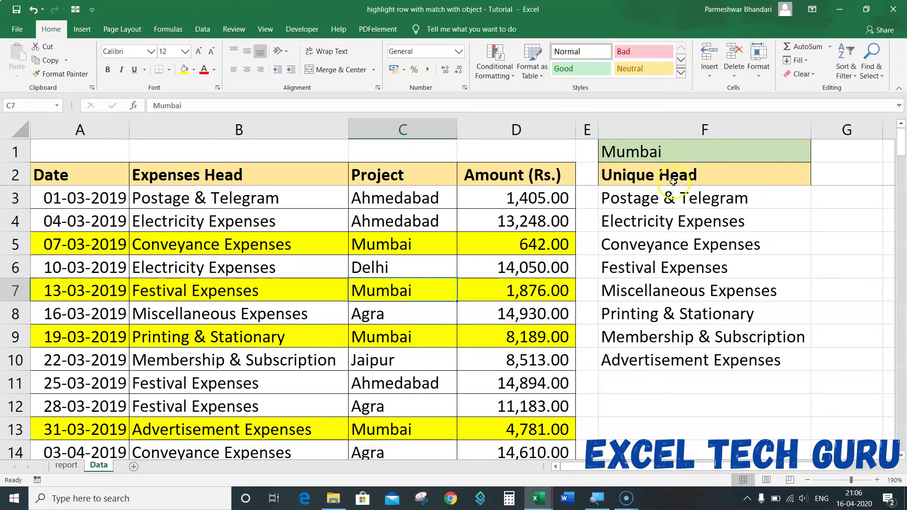
click(745, 153)
click(816, 157)
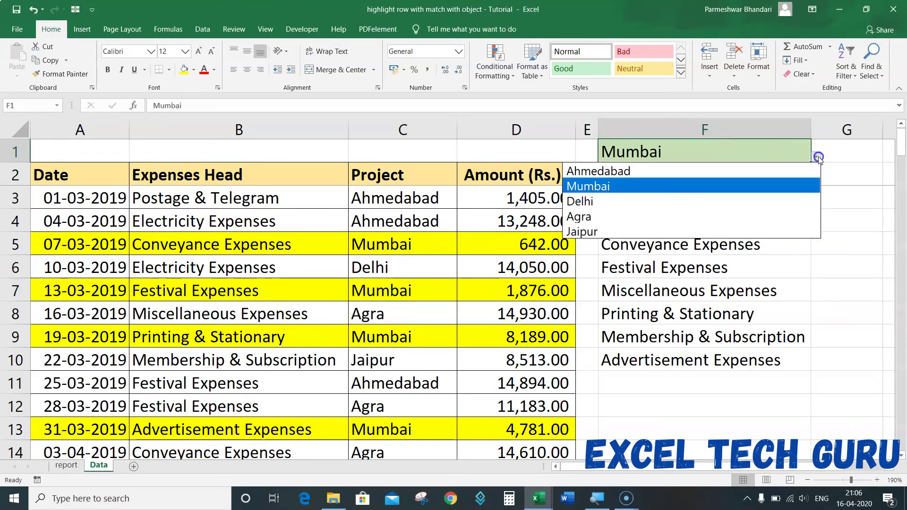
click(649, 216)
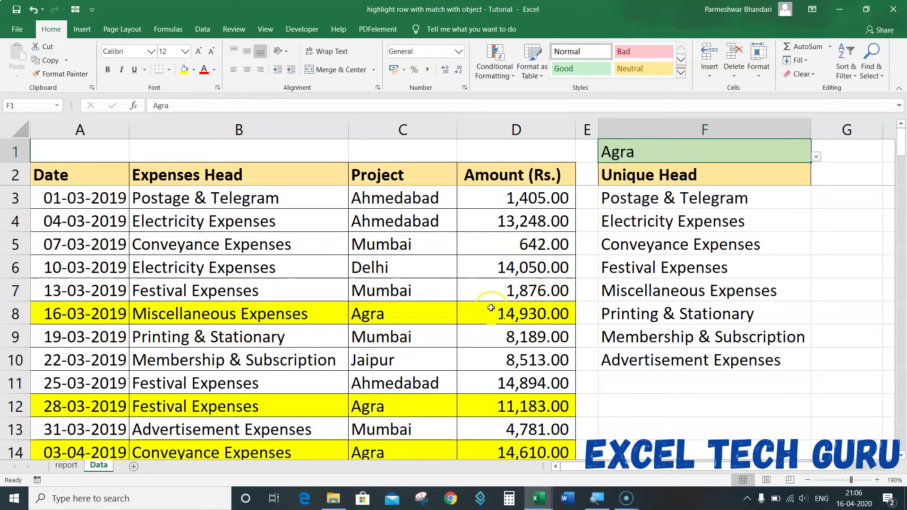
scroll(491, 308, down, 4)
scroll(490, 308, down, 3)
scroll(491, 308, up, 7)
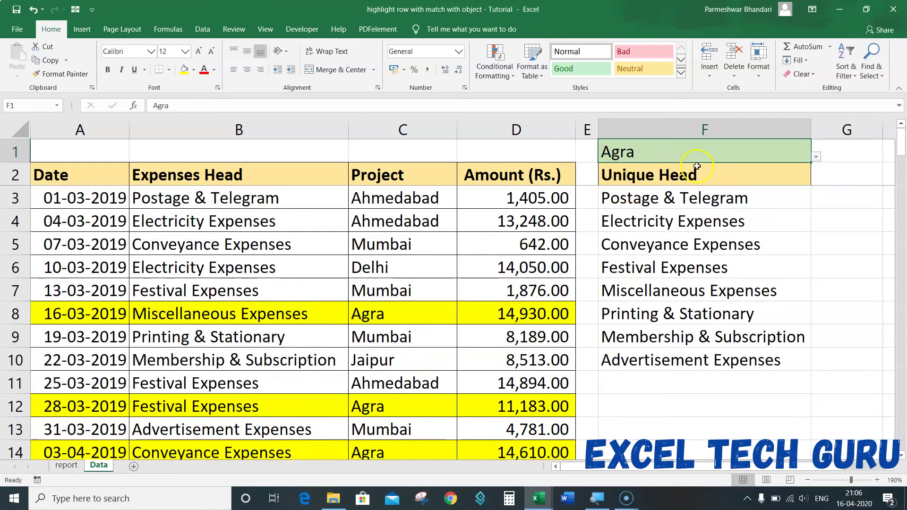
Step: Change F1 to Delhi, check the highlighted row, and confirm the =$C3=$F$1 rule
click(815, 157)
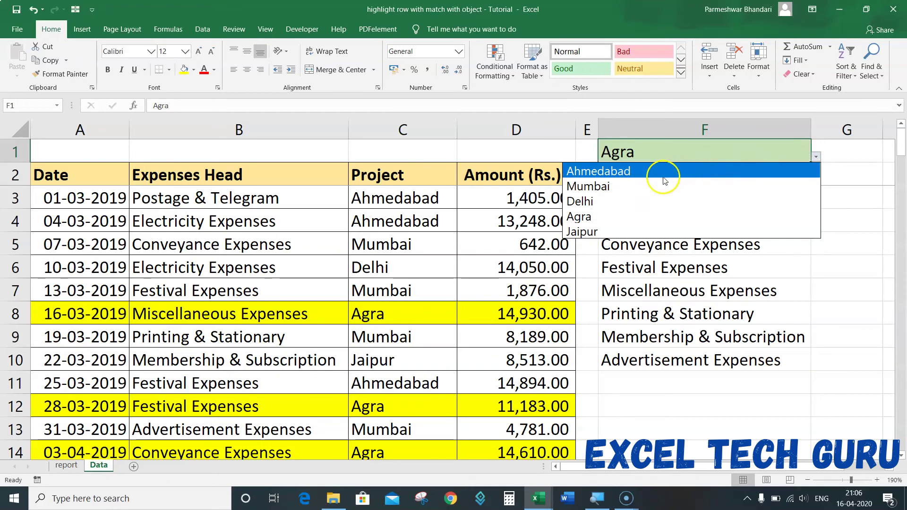
click(622, 200)
scroll(392, 322, down, 6)
scroll(391, 322, down, 3)
scroll(391, 321, up, 5)
scroll(392, 322, up, 4)
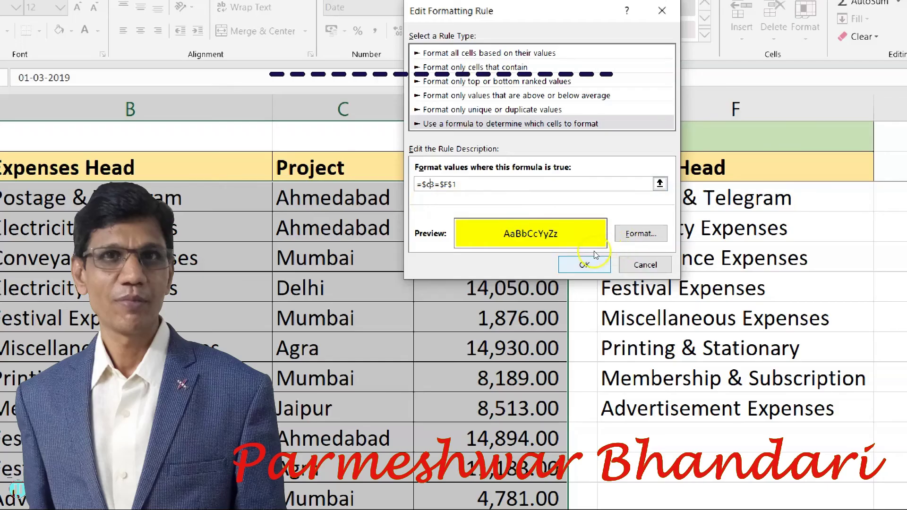
click(584, 262)
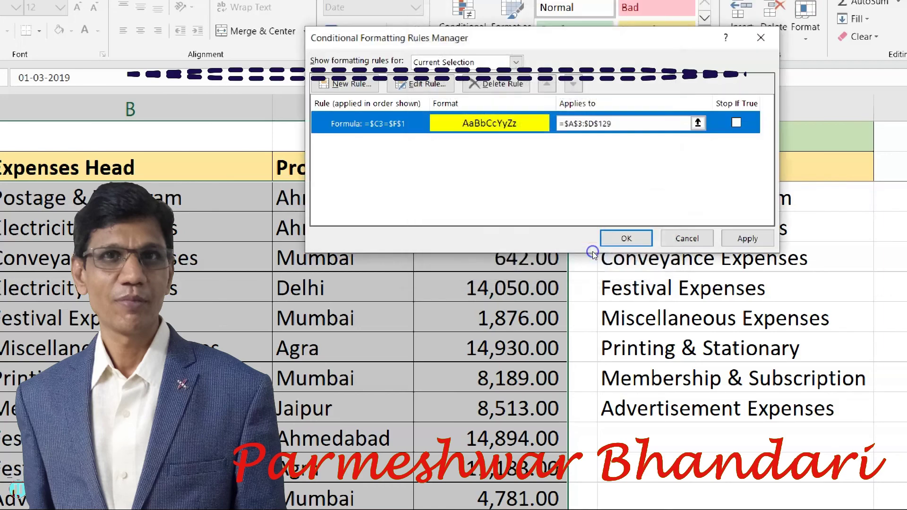
Step: Close the Rules Manager with OK and set F1 back to Mumbai from its city list
click(626, 237)
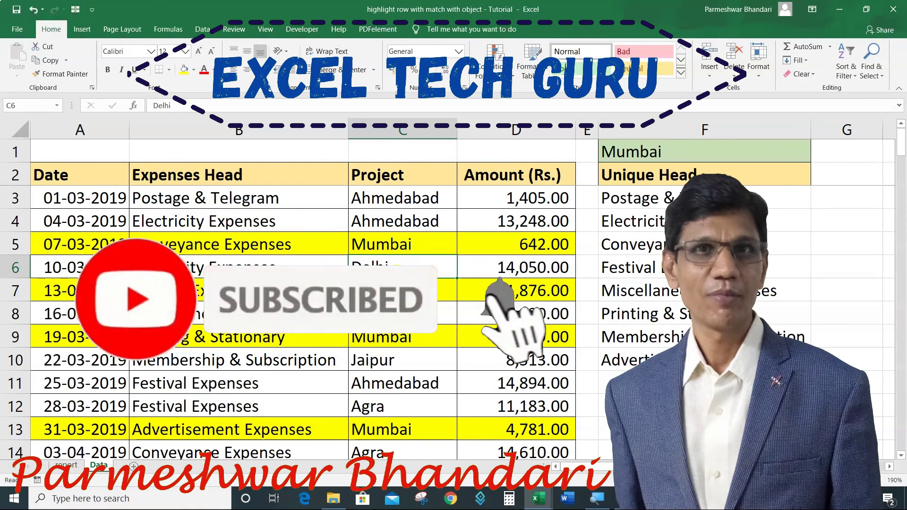
click(747, 151)
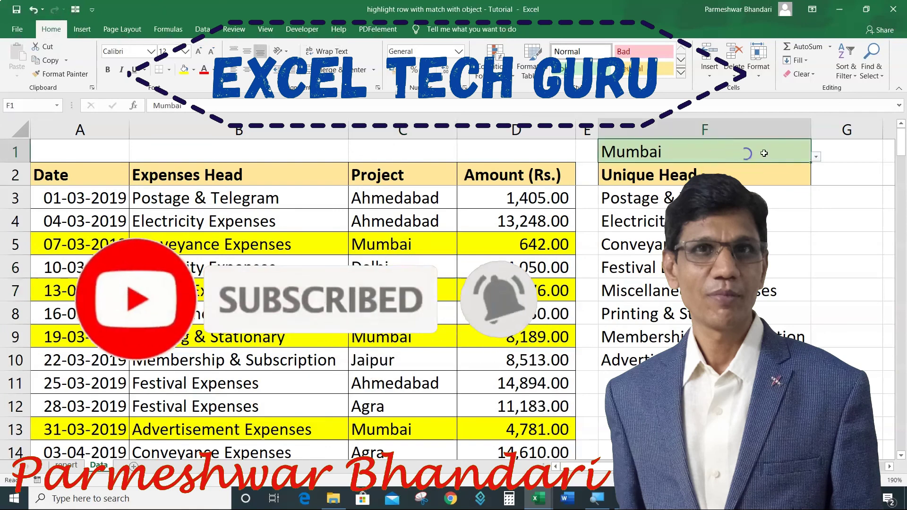
click(816, 157)
click(649, 215)
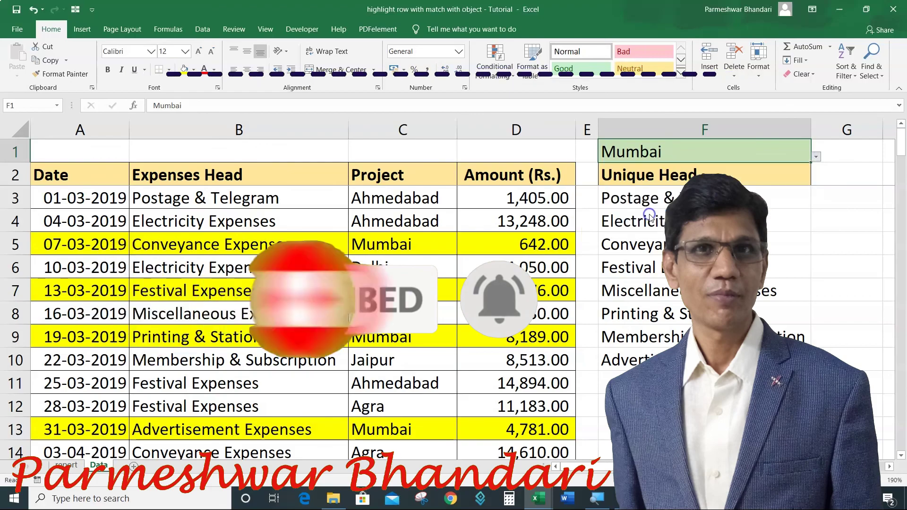